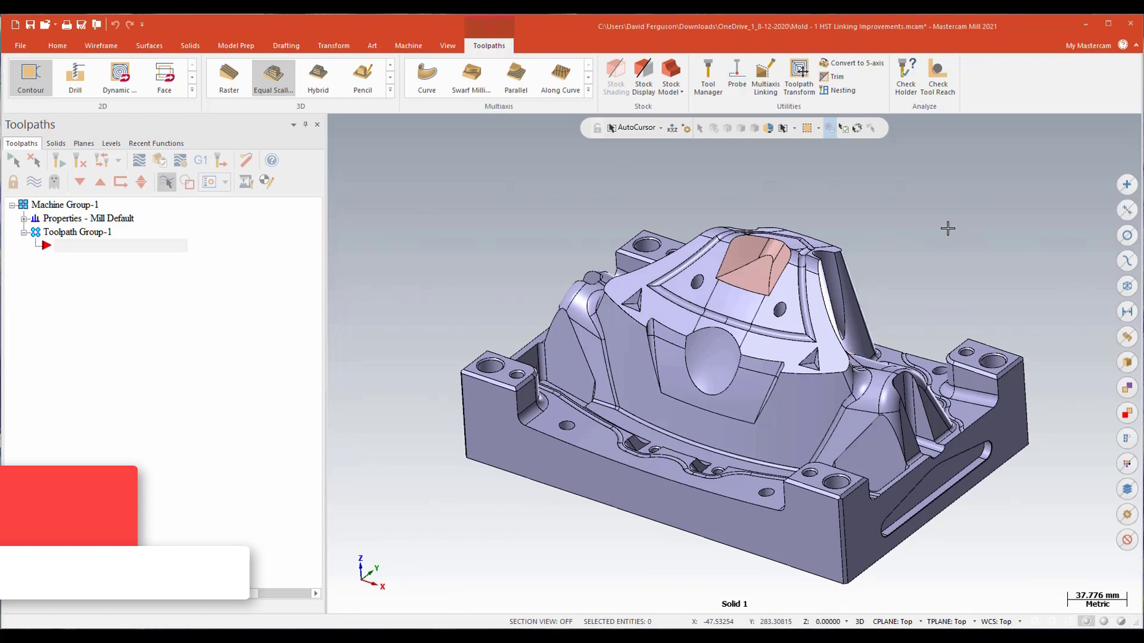
- Zoom in on the orange raised boss on top of the mold
scroll(948, 228, "down", 1)
scroll(948, 228, "up", 5)
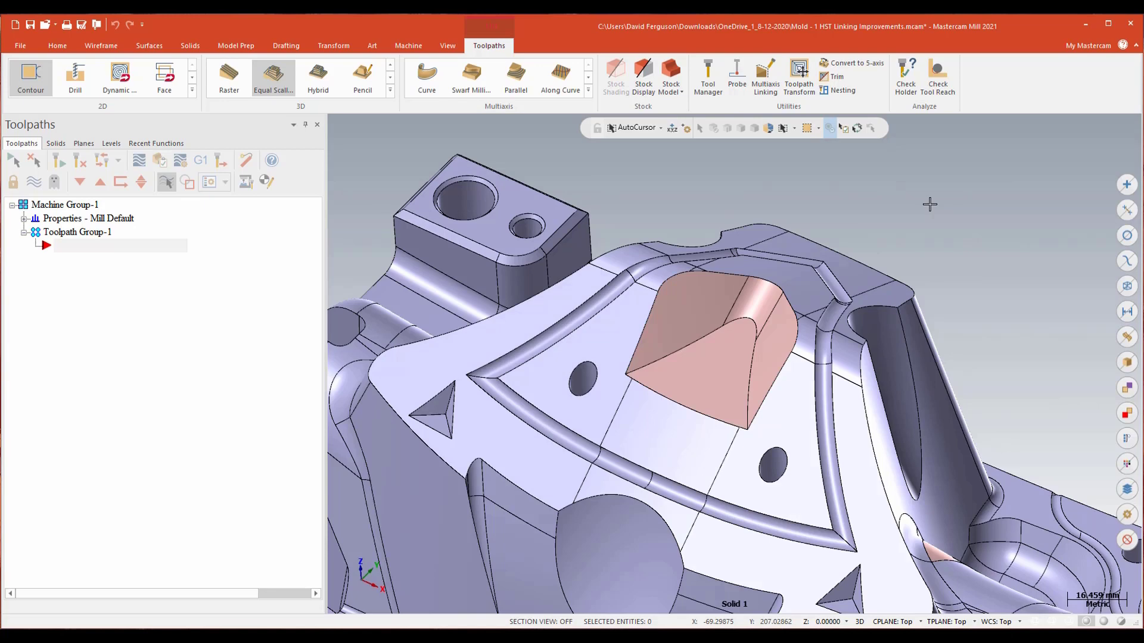
- Start an Equal Scallop toolpath on the four boss faces with 0 wall and floor stock
left_click(276, 83)
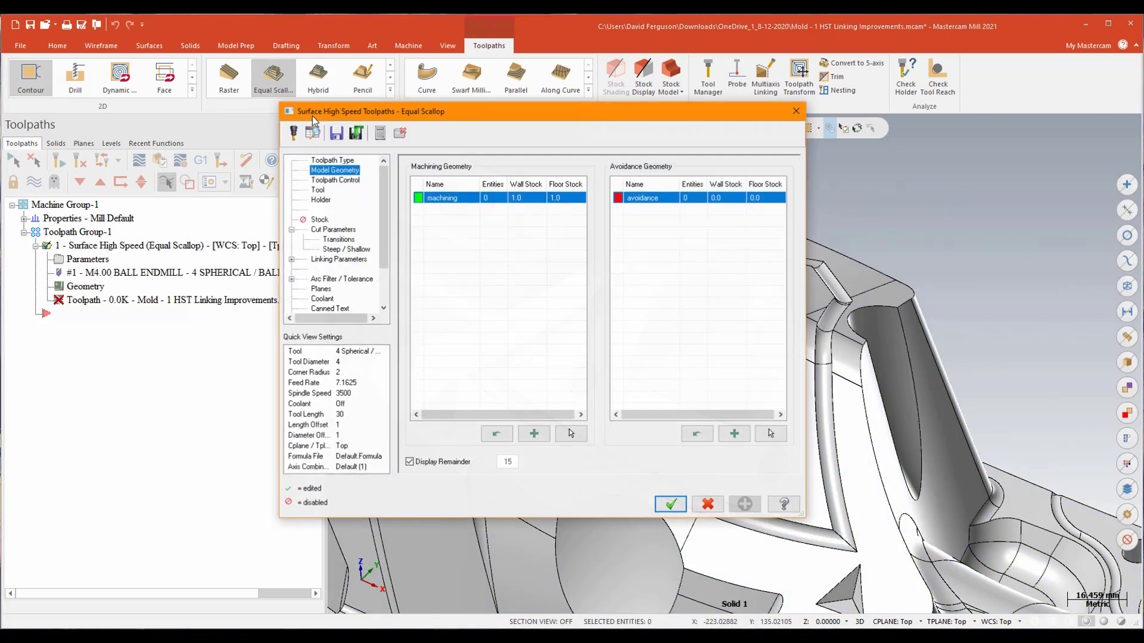
left_click(570, 433)
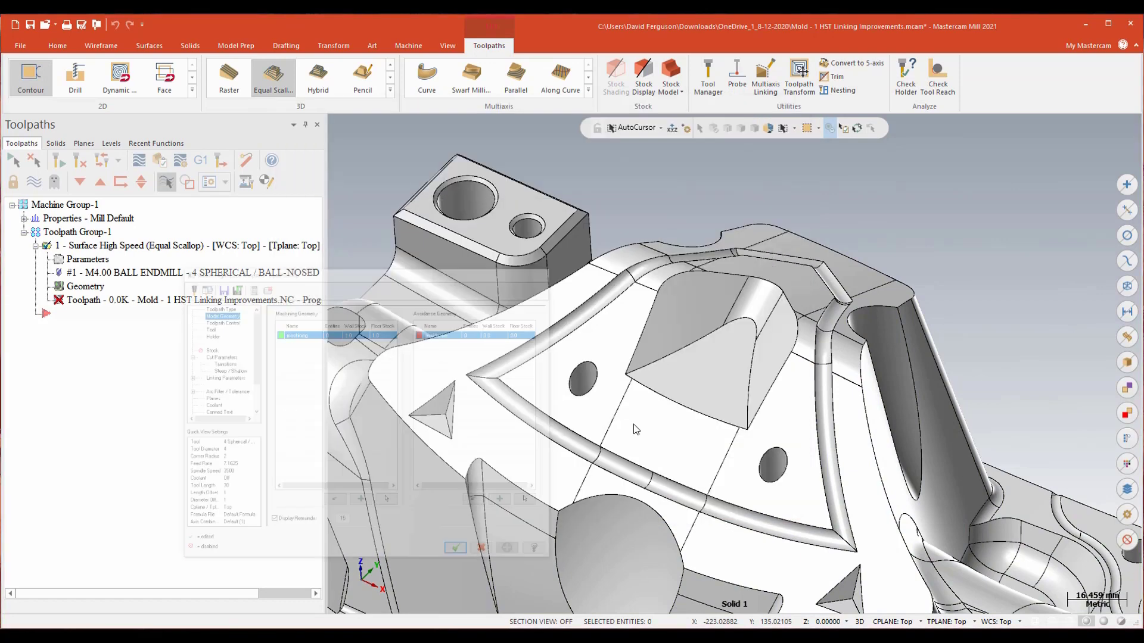
left_click(769, 349)
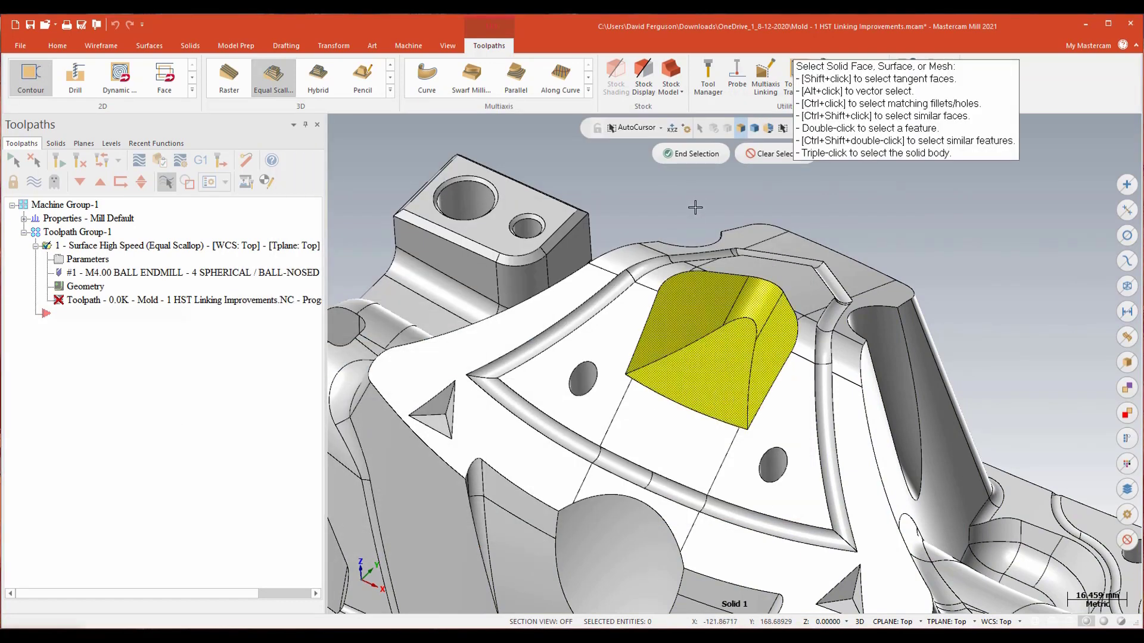
left_click(695, 155)
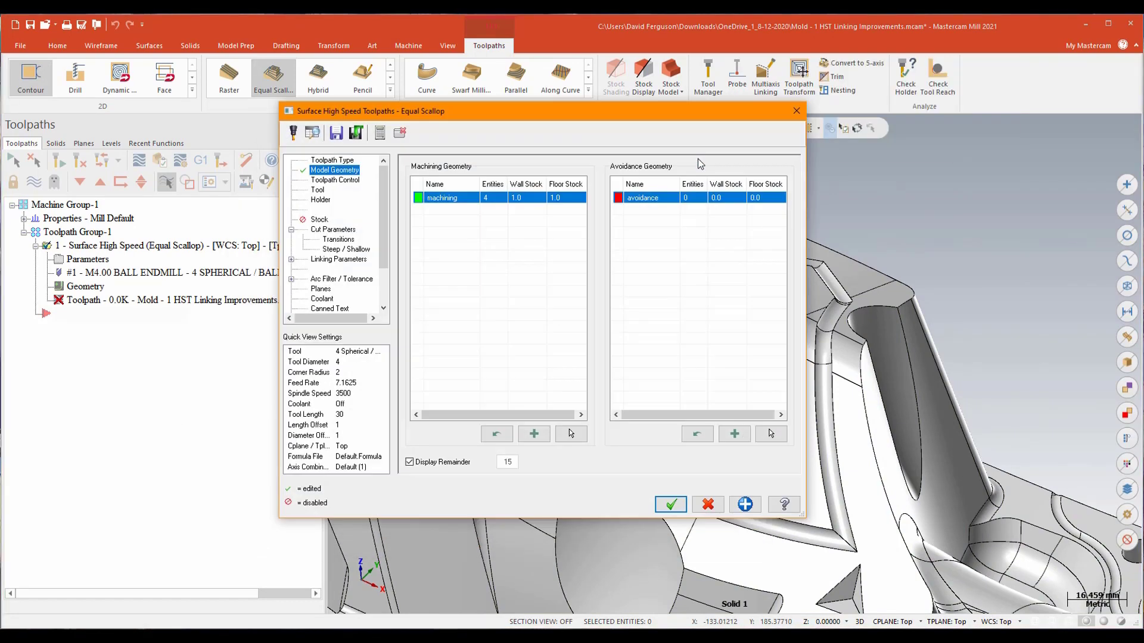
left_click(527, 198)
type("0")
key("Tab")
type("0")
key("Return")
- Add the ten floor faces surrounding the boss as avoidance geometry
left_click(771, 434)
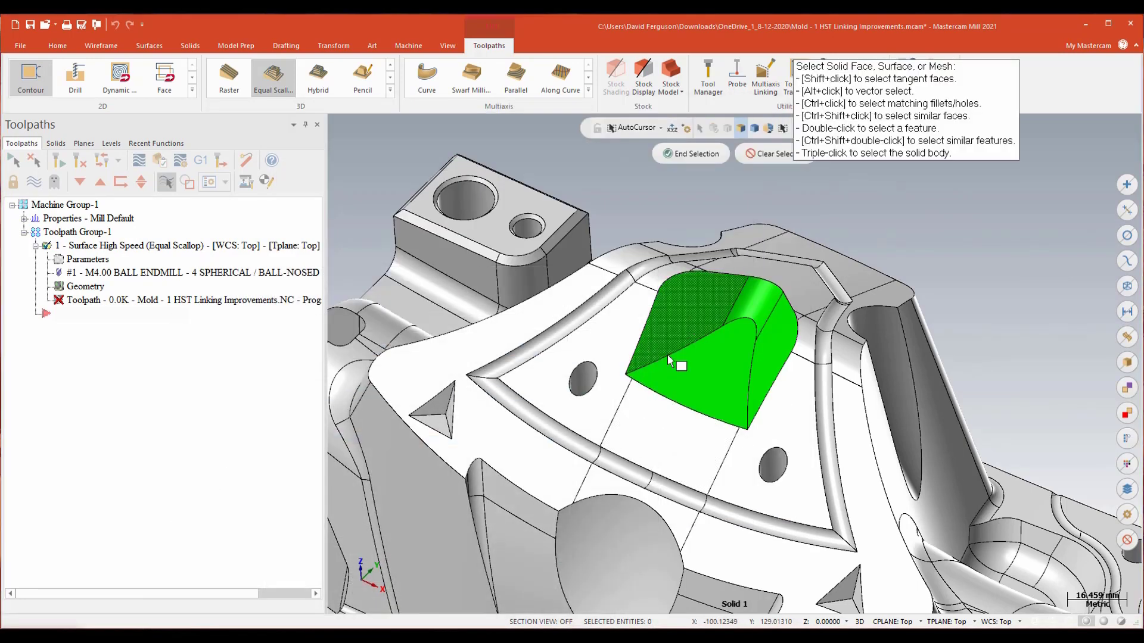
left_click(792, 428, "shift")
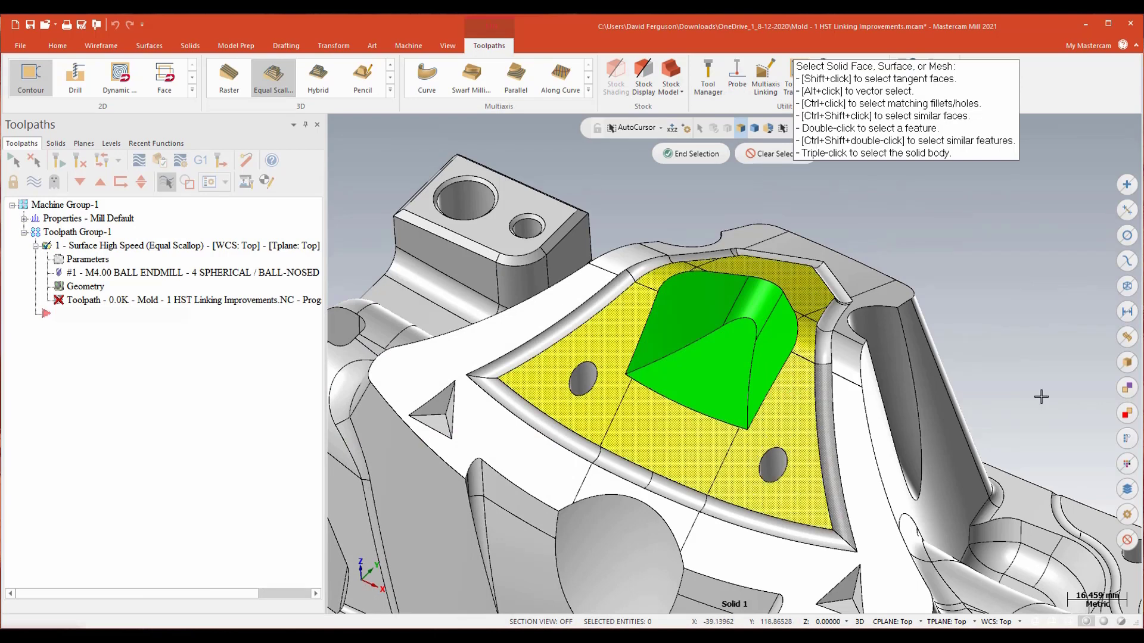
left_click(681, 155)
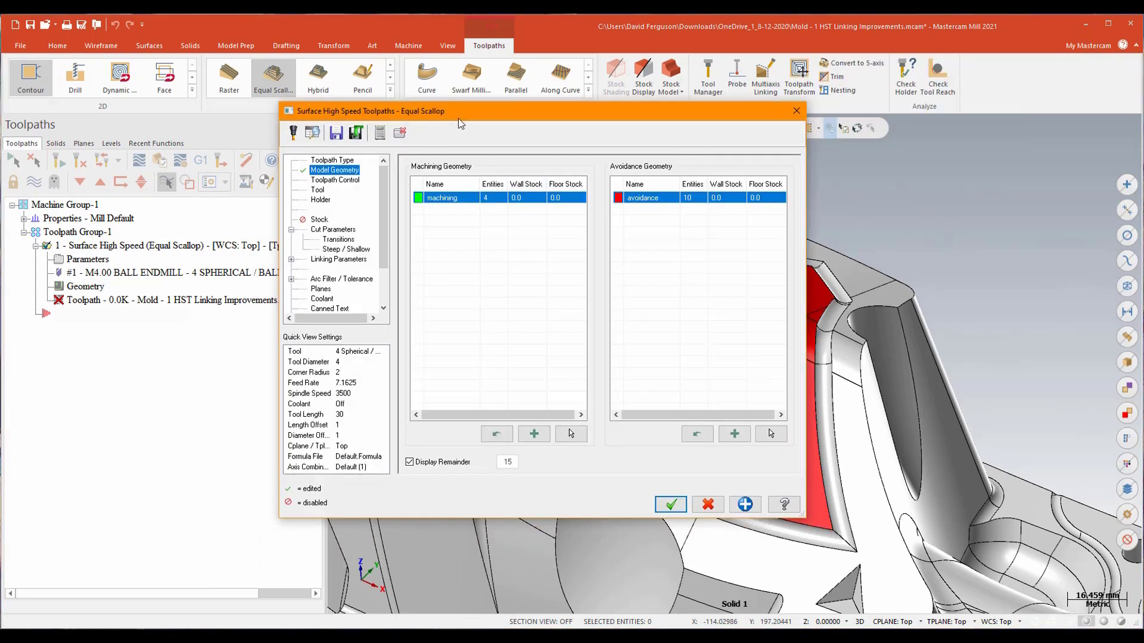
- Turn on projected boundary smoothing and choose the 4 Spherical ball-nosed endmill
left_click(333, 180)
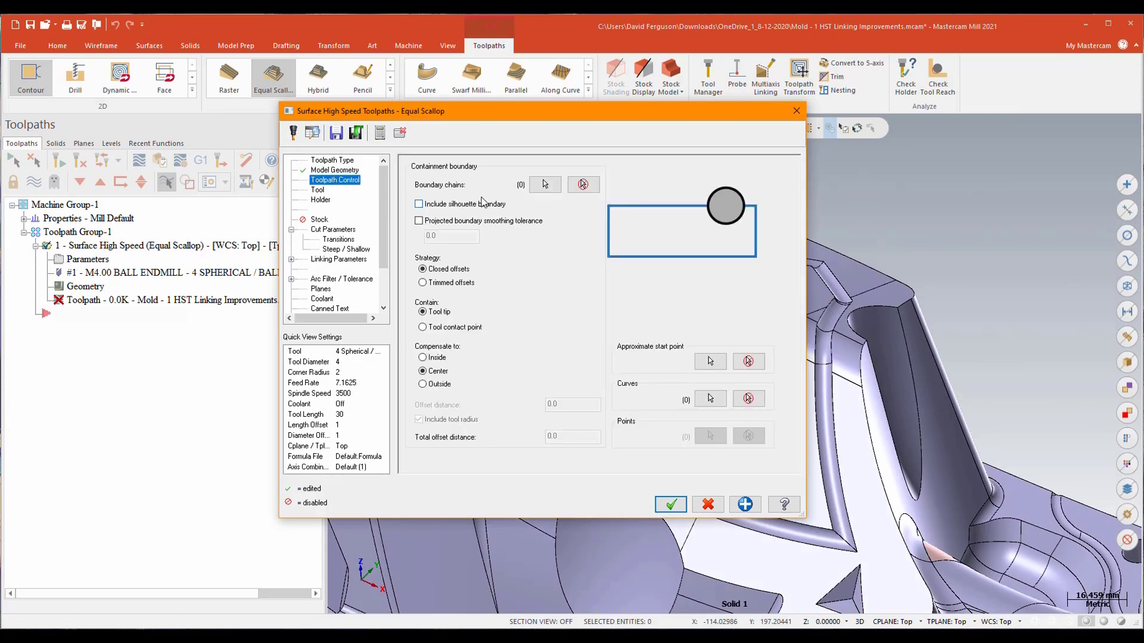
left_click(419, 221)
key("Tab")
left_click(318, 190)
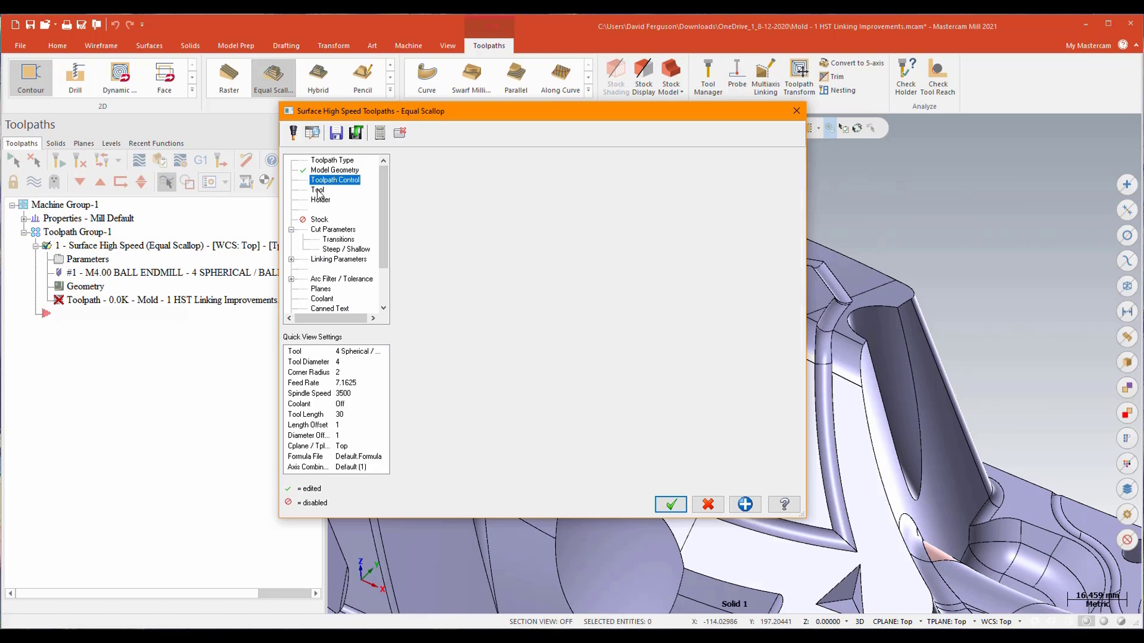
left_click(507, 195)
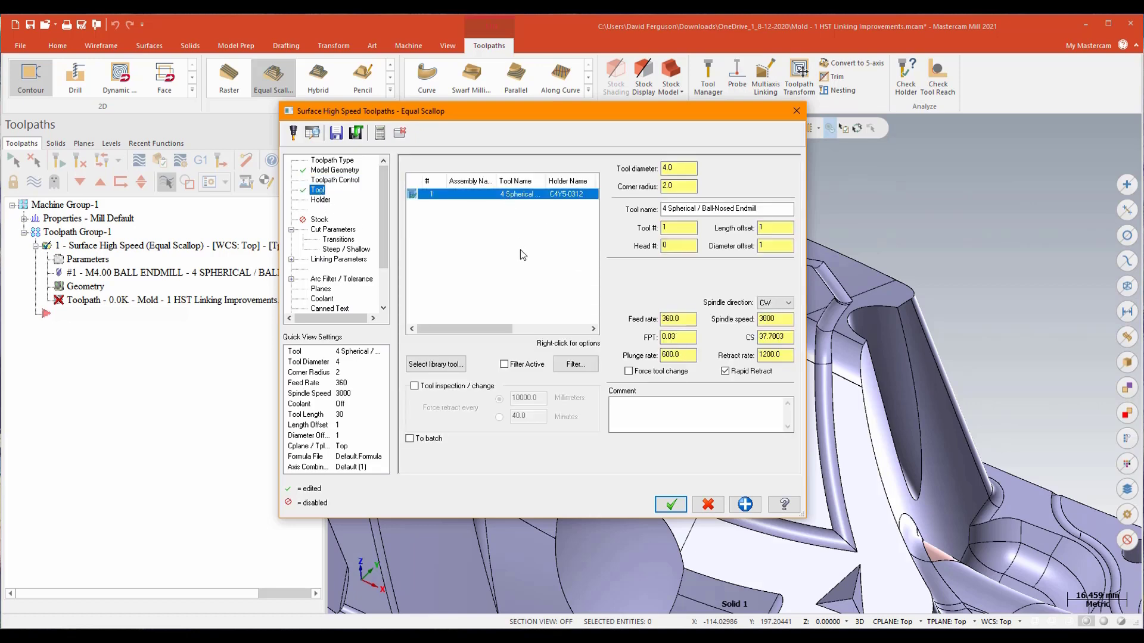
- Set a 1.0 stepover and 100% of tool diameter in the cut parameters
left_click(325, 231)
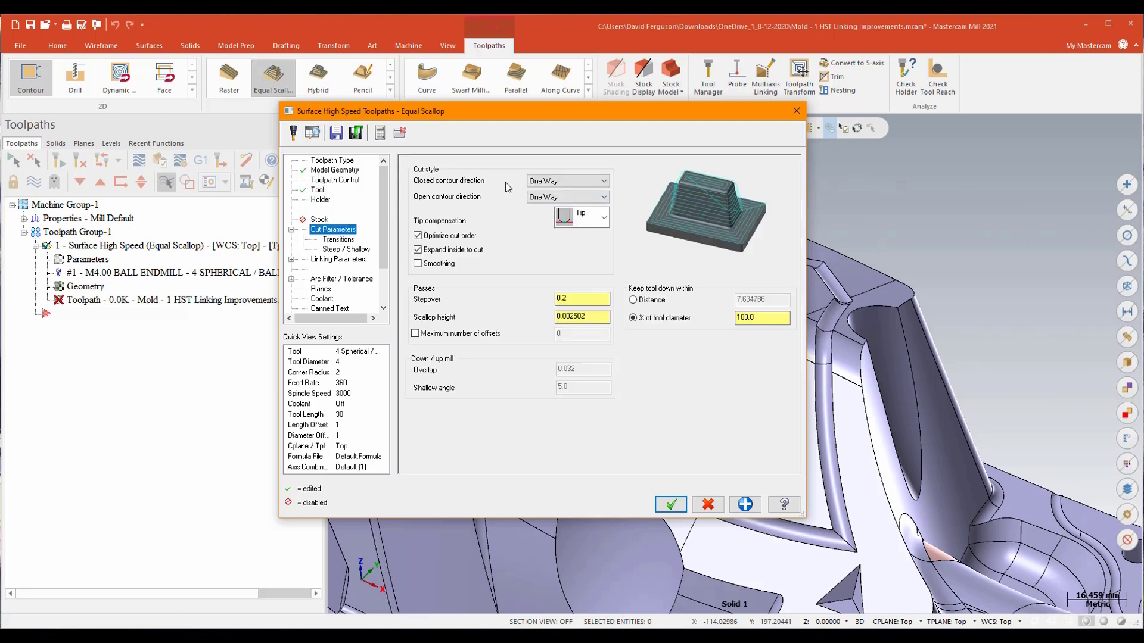
double_click(581, 298)
type("1")
key("Tab")
key("Tab")
type("100")
key("Tab")
- Review the transition, steep/shallow, linking and arc filter pages, then accept the toolpath
left_click(343, 240)
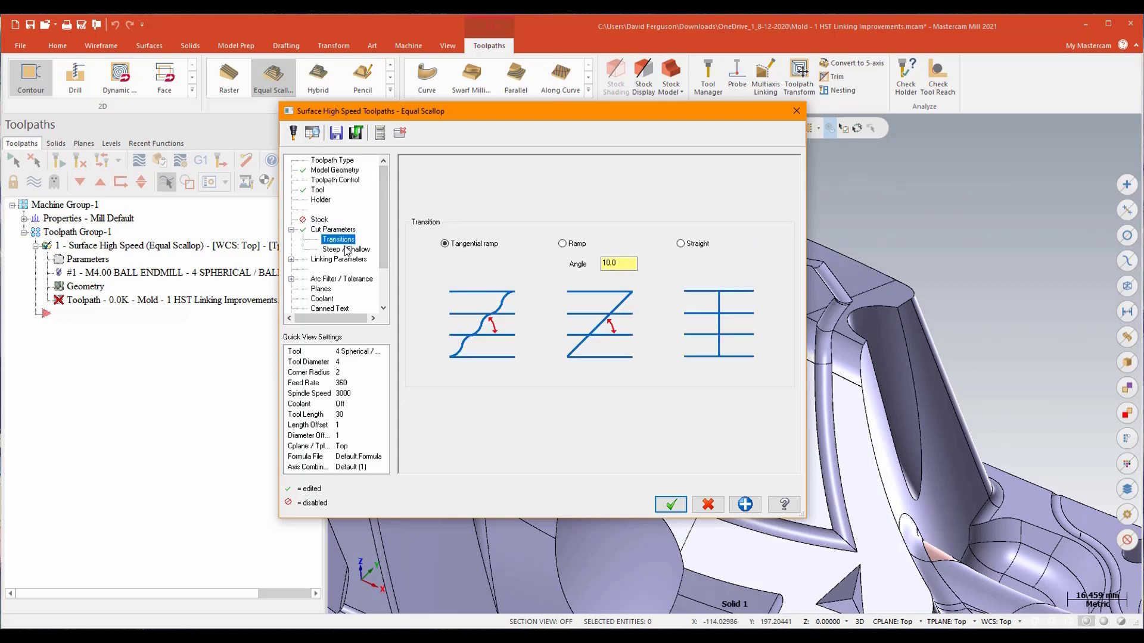
left_click(347, 249)
left_click(343, 260)
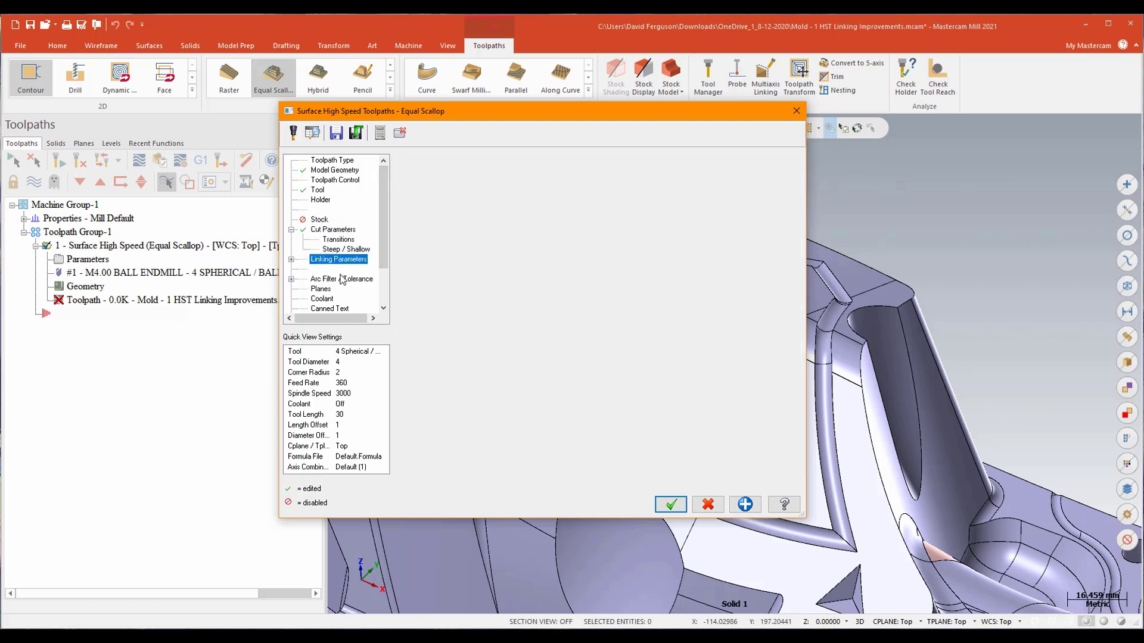
left_click(342, 279)
left_click(671, 505)
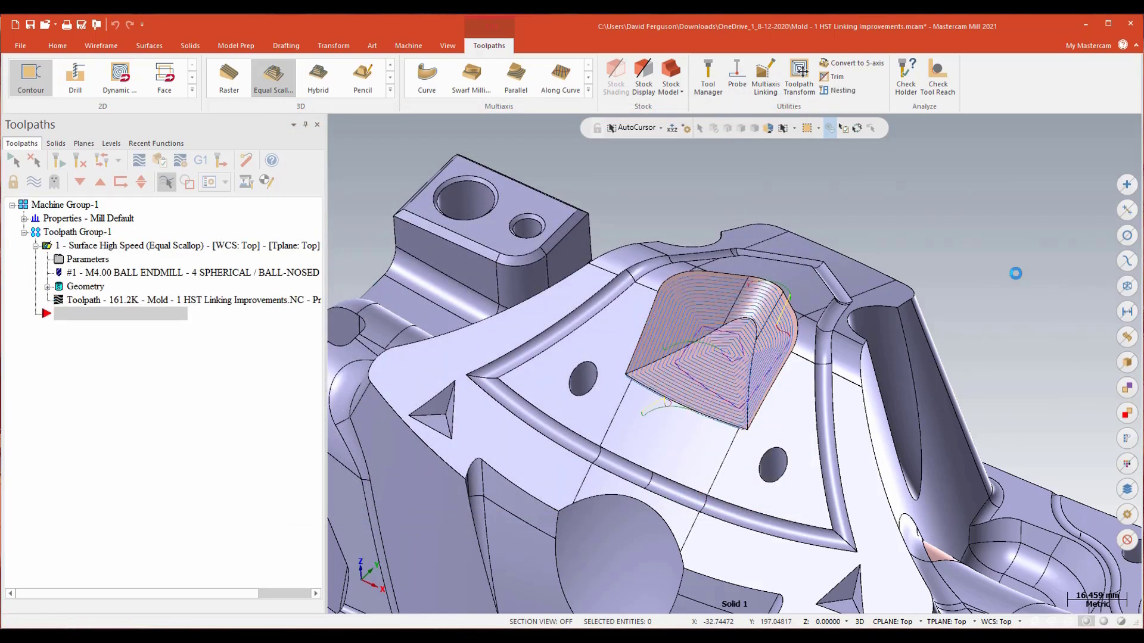
- Zoom in to inspect the concentric Equal Scallop passes over the boss
scroll(1015, 273, "up", 5)
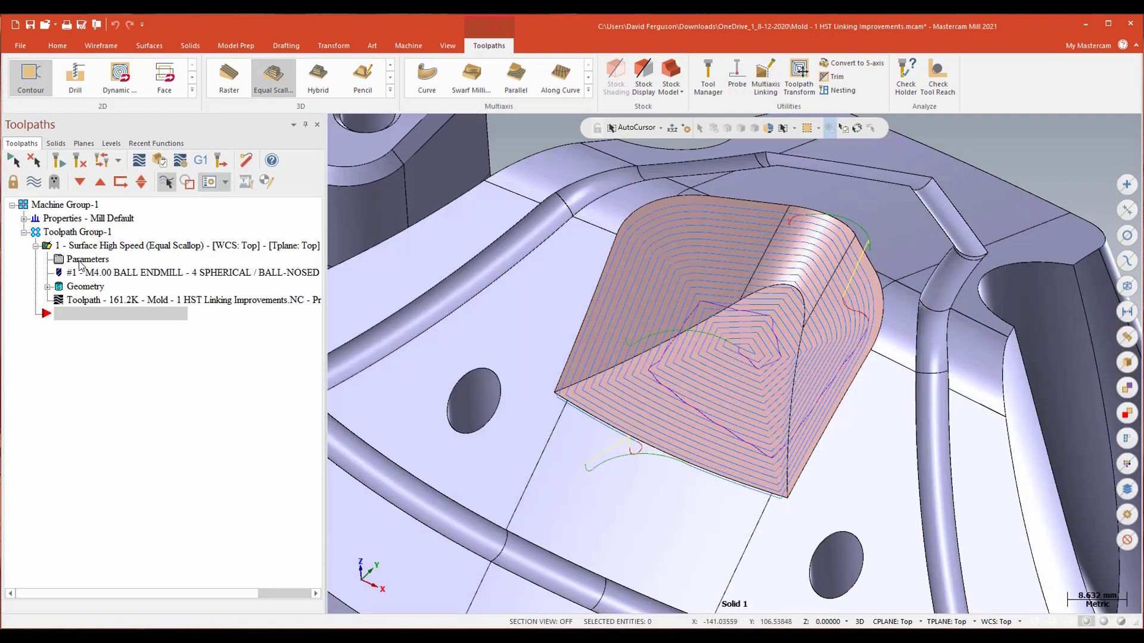
- Set horizontal arc entry and exit to 0 in the Equal Scallop linking parameters and enable Apply transitions
left_click(82, 262)
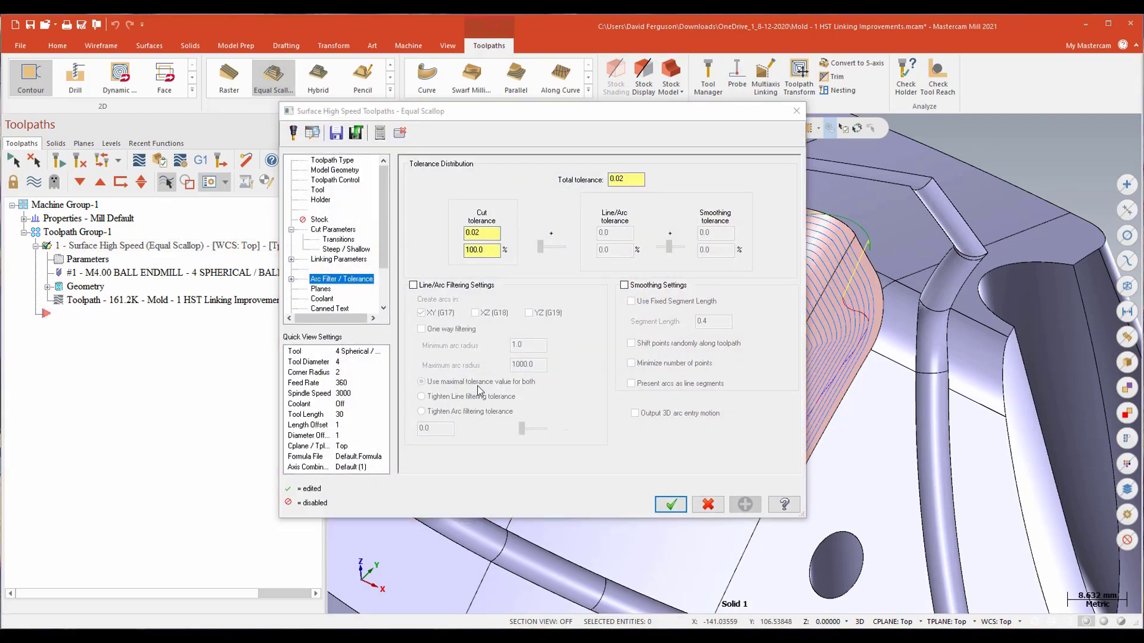
left_click_drag(576, 111, 341, 110)
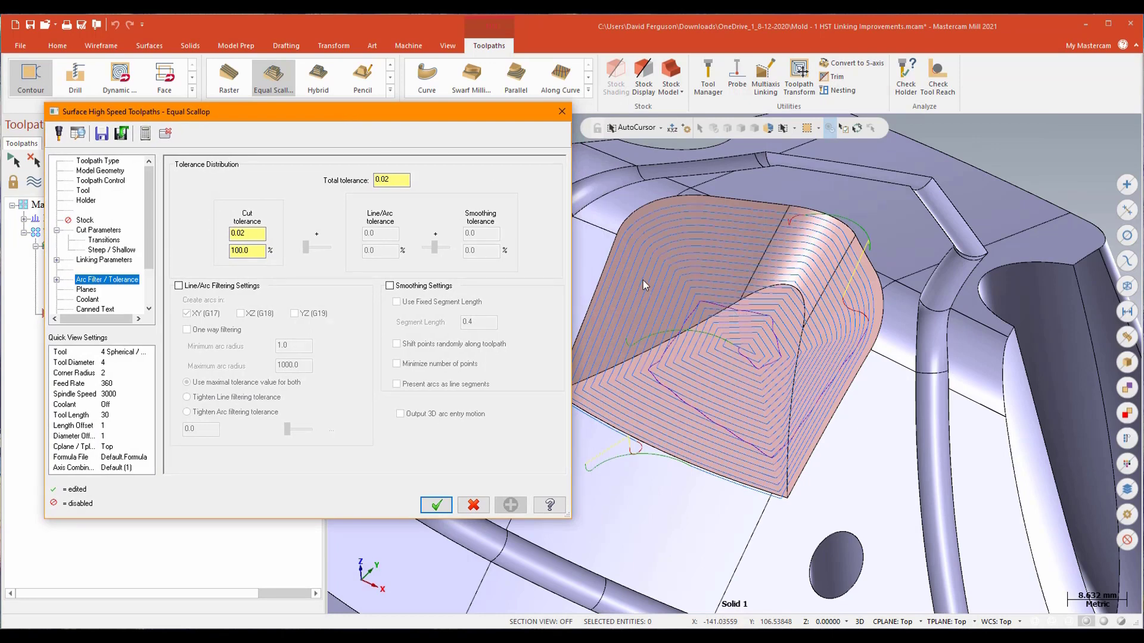
left_click_drag(474, 112, 730, 92)
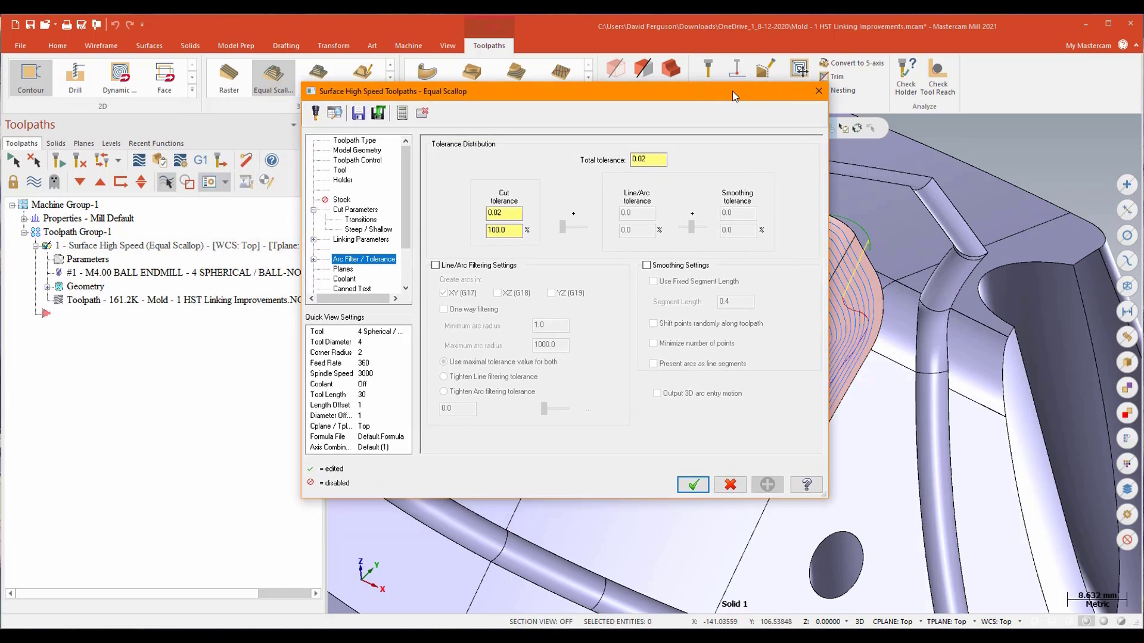
left_click(361, 239)
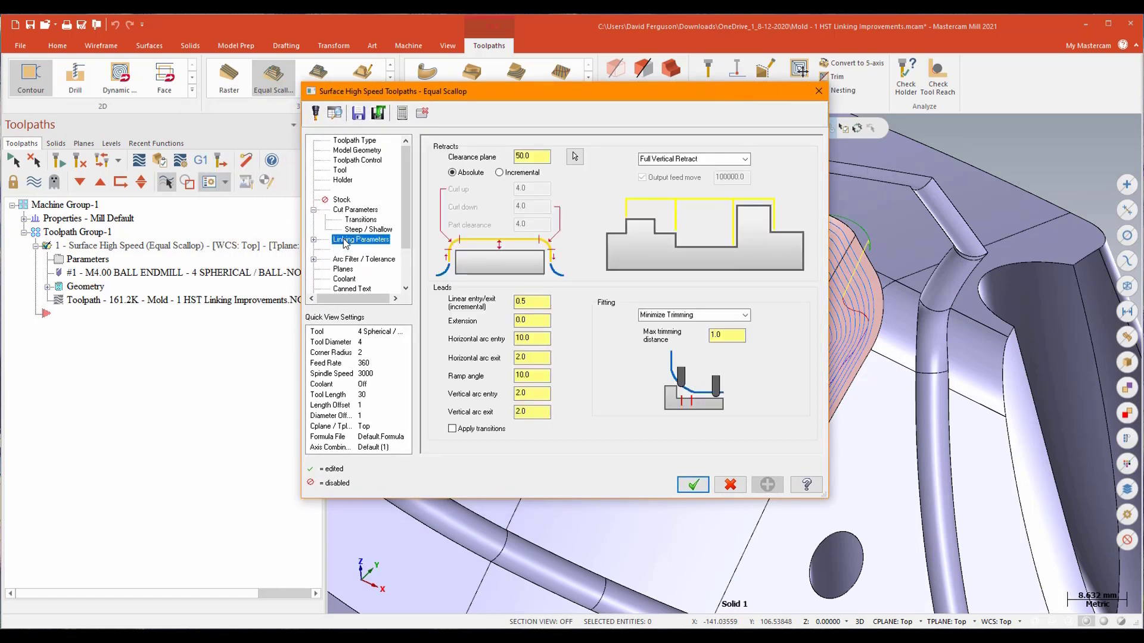
left_click_drag(660, 105, 702, 110)
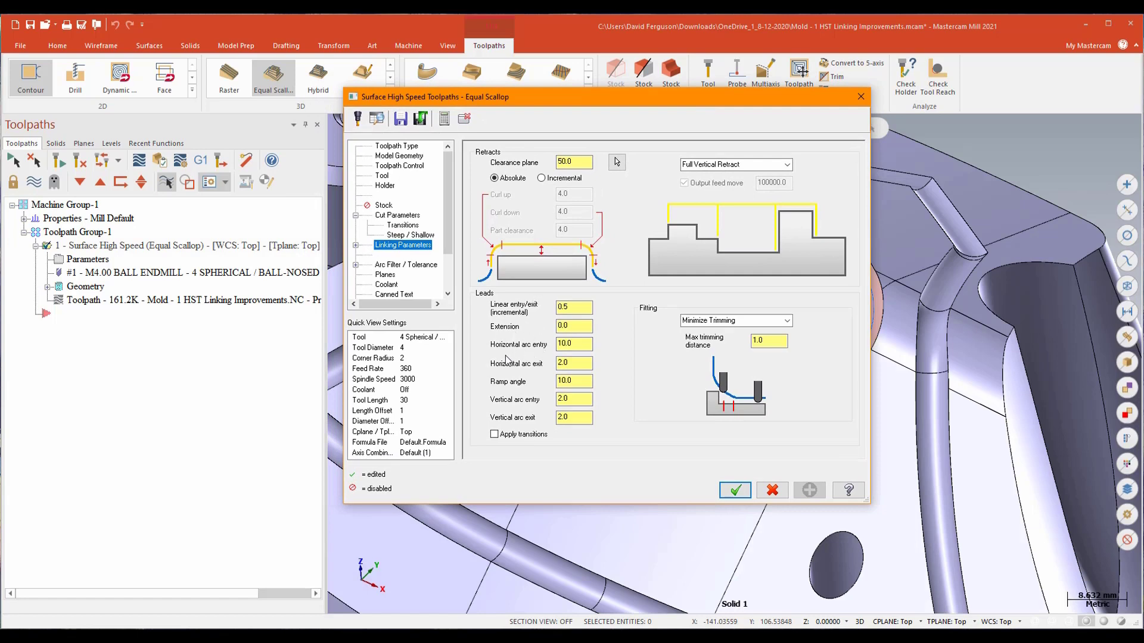
left_click_drag(573, 344, 539, 344)
type("0")
key("Tab")
type("0")
key("Tab")
left_click(493, 435)
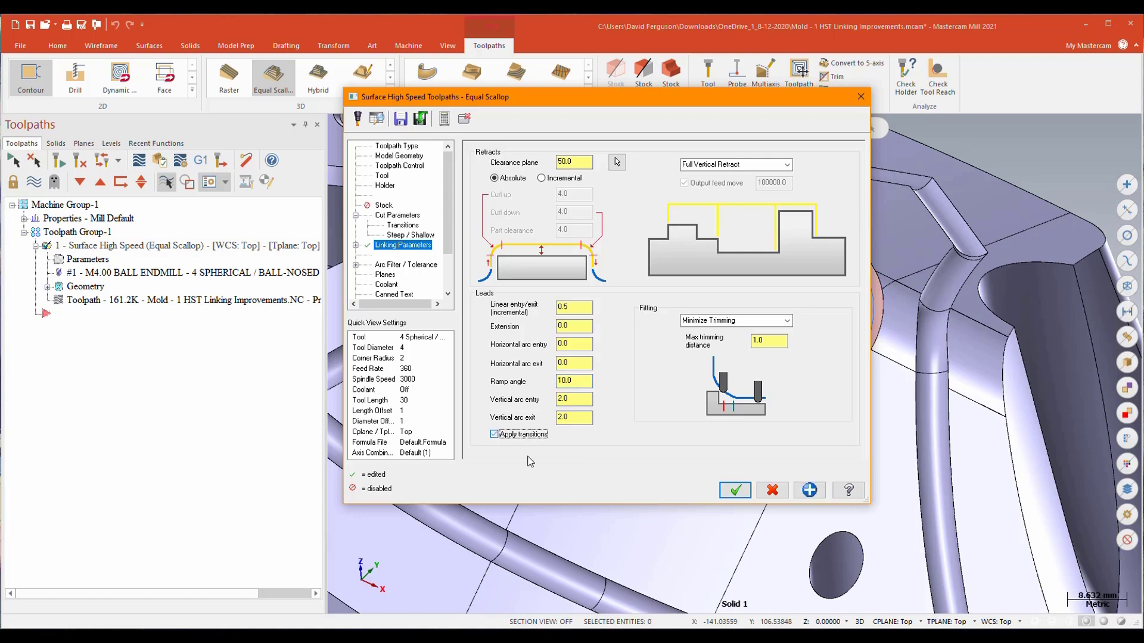
left_click(735, 491)
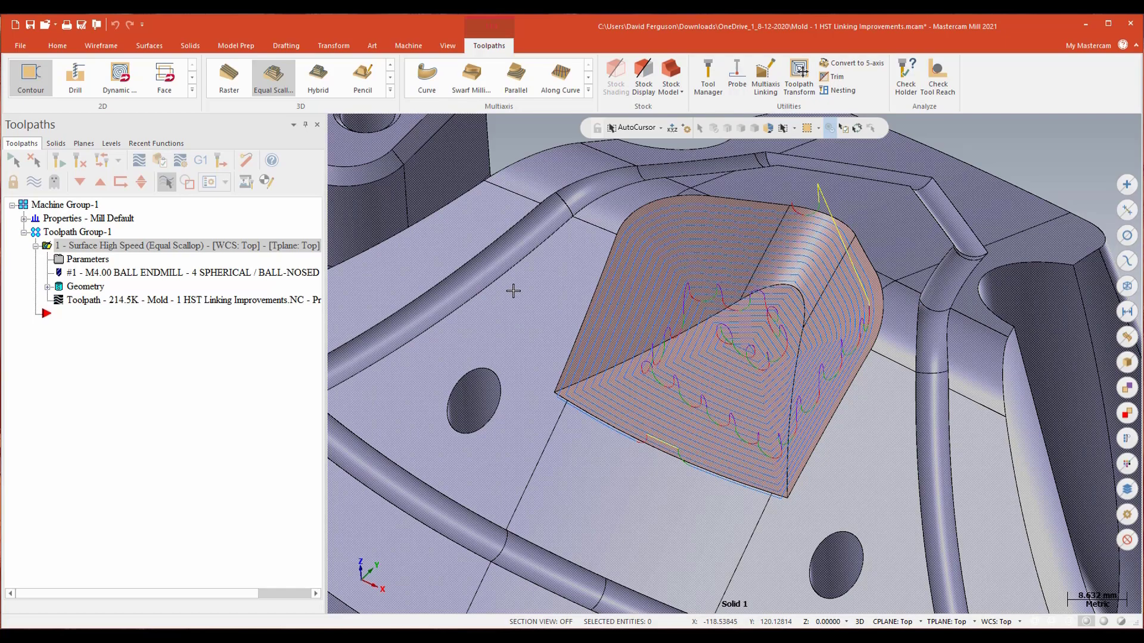
scroll(711, 374, "up", 2)
middle_click_drag(711, 374, 728, 347)
scroll(727, 346, "down", 4)
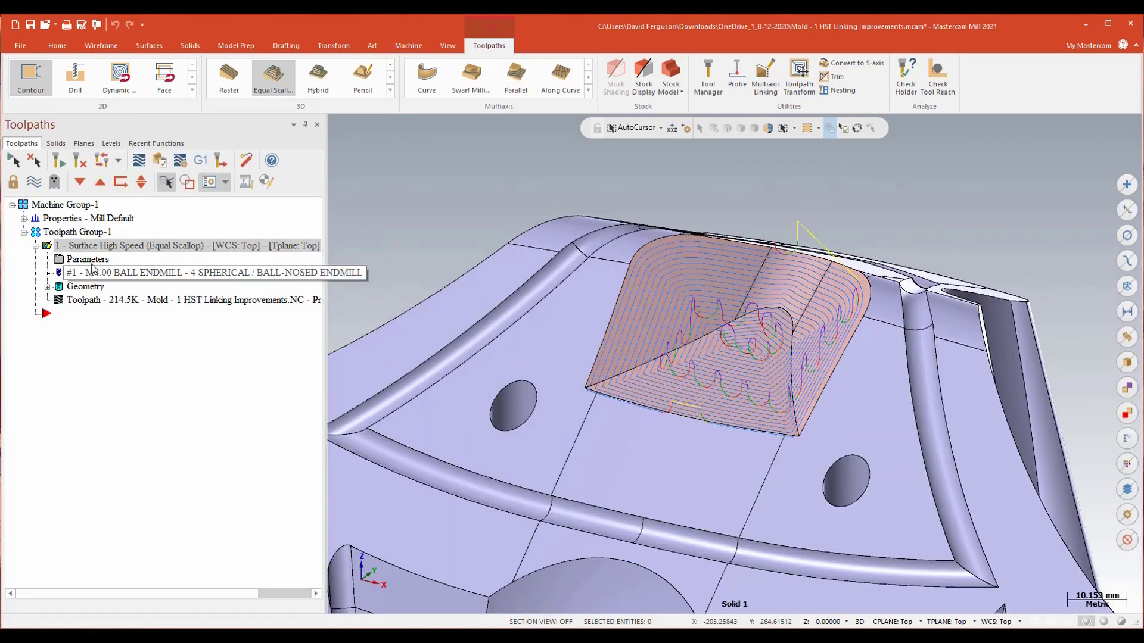
- Adjust the tangential ramp angle in the Equal Scallop transition settings
double_click(90, 260)
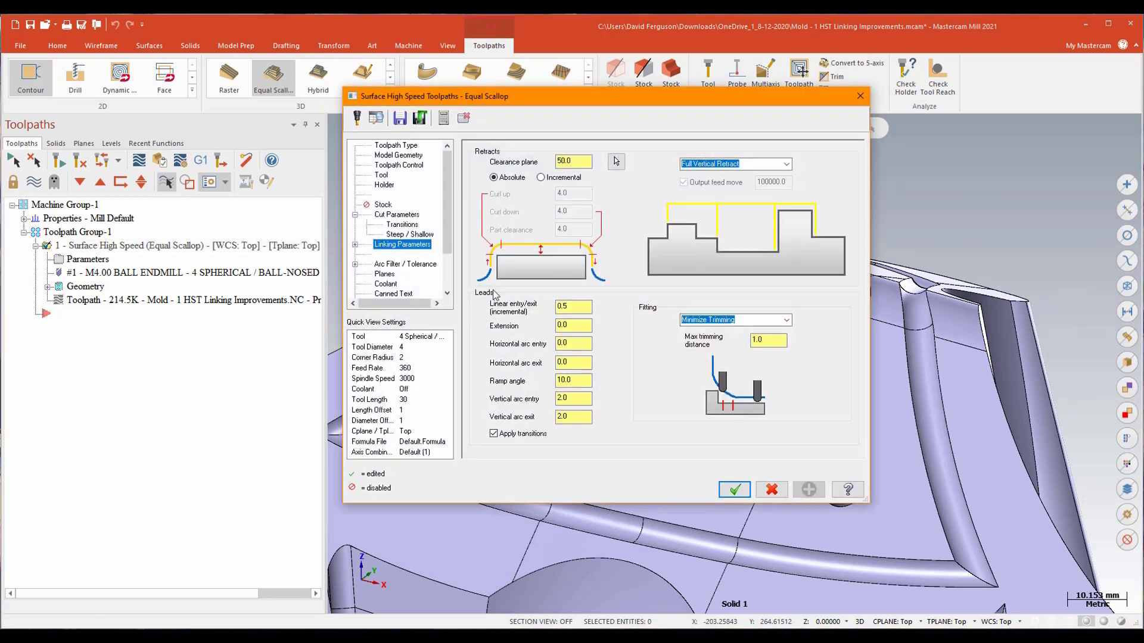
left_click(407, 226)
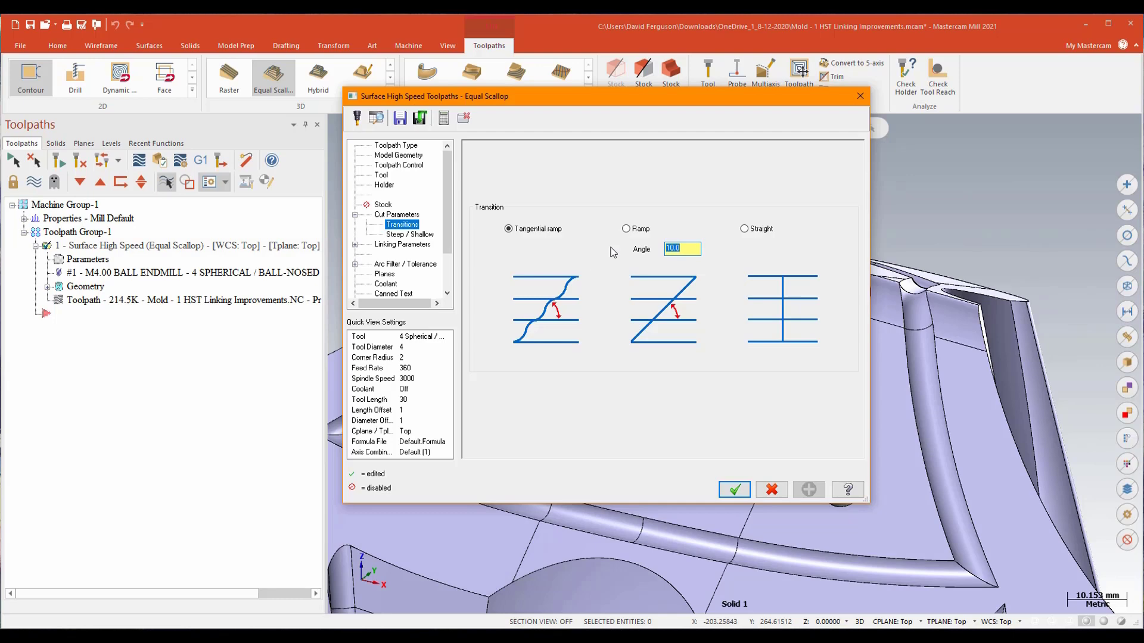
left_click(735, 489)
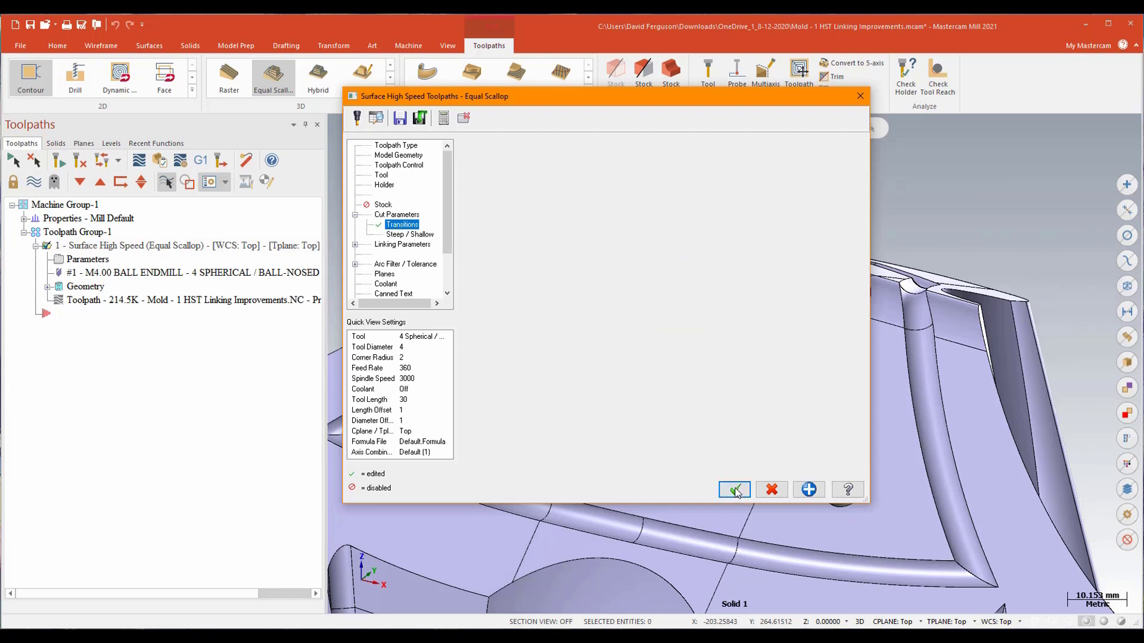
- Regenerate the toolpath and orbit to inspect the coiled transition loops above the boss
left_click(59, 161)
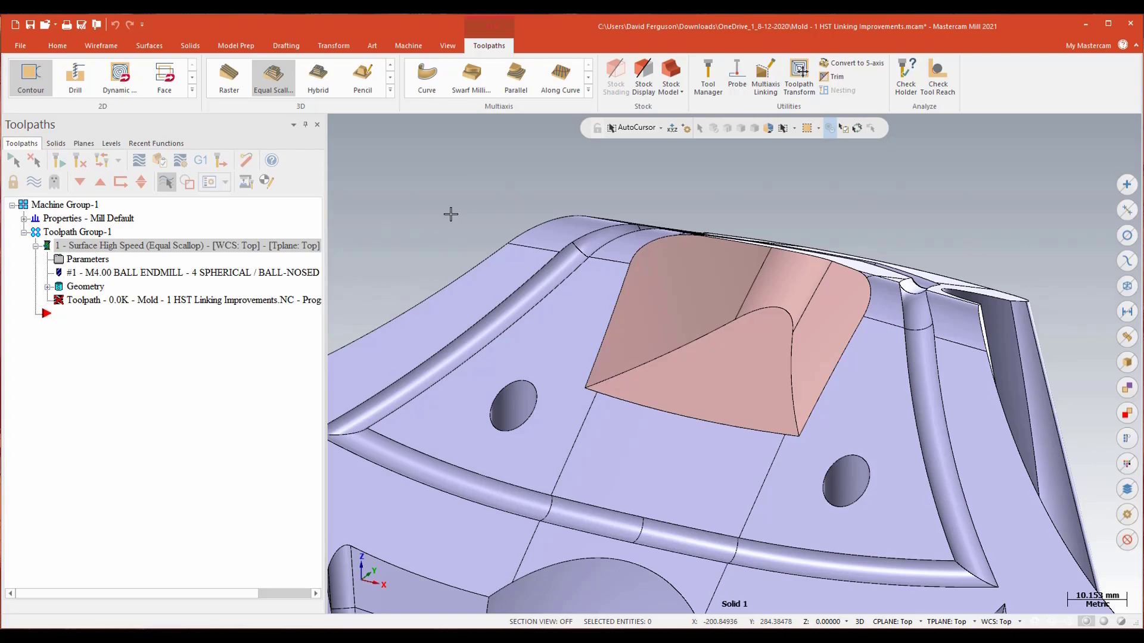
scroll(768, 304, "up", 4)
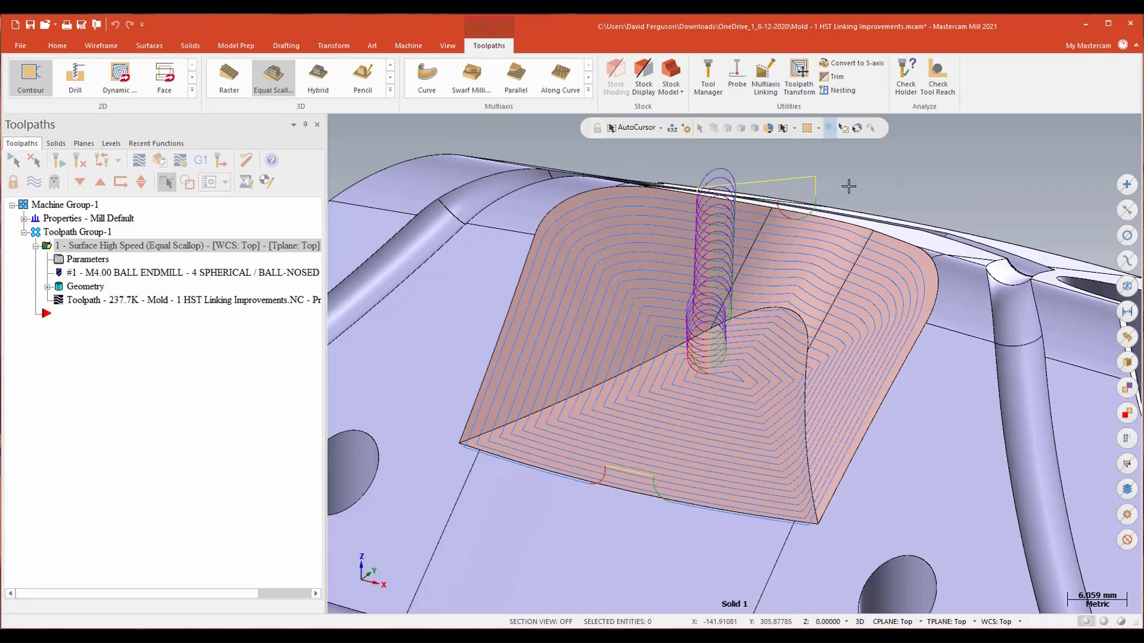
mouse_move(849, 186)
middle_mouse_down()
mouse_move(824, 288)
mouse_move(812, 288)
mouse_move(816, 138)
mouse_move(856, 153)
mouse_move(849, 167)
mouse_move(873, 195)
middle_mouse_up()
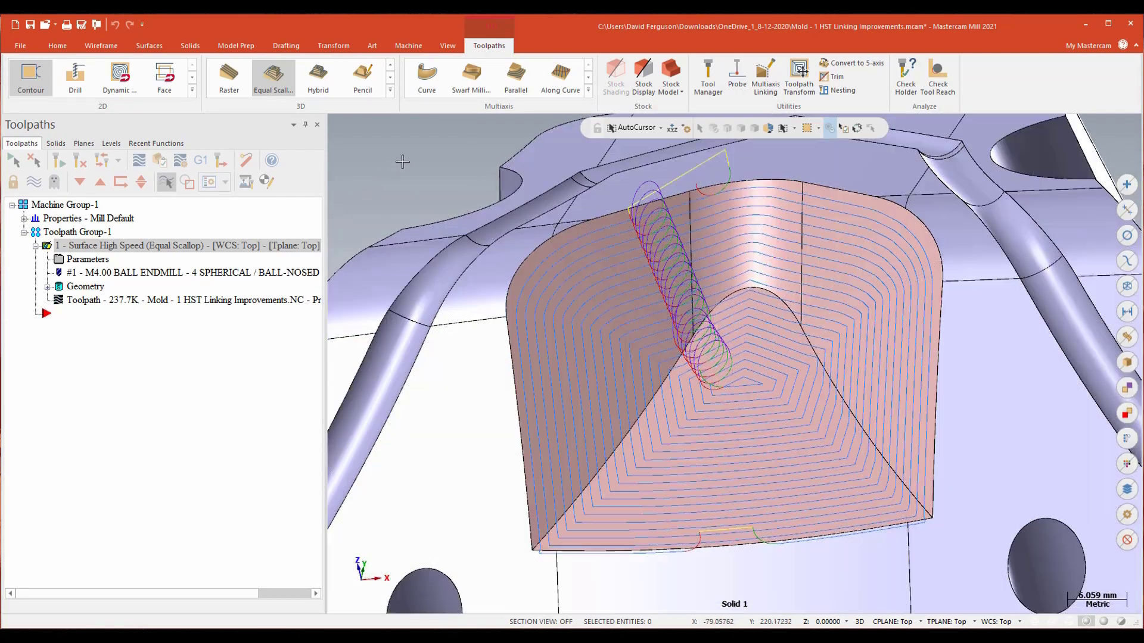
scroll(405, 160, "down", 3)
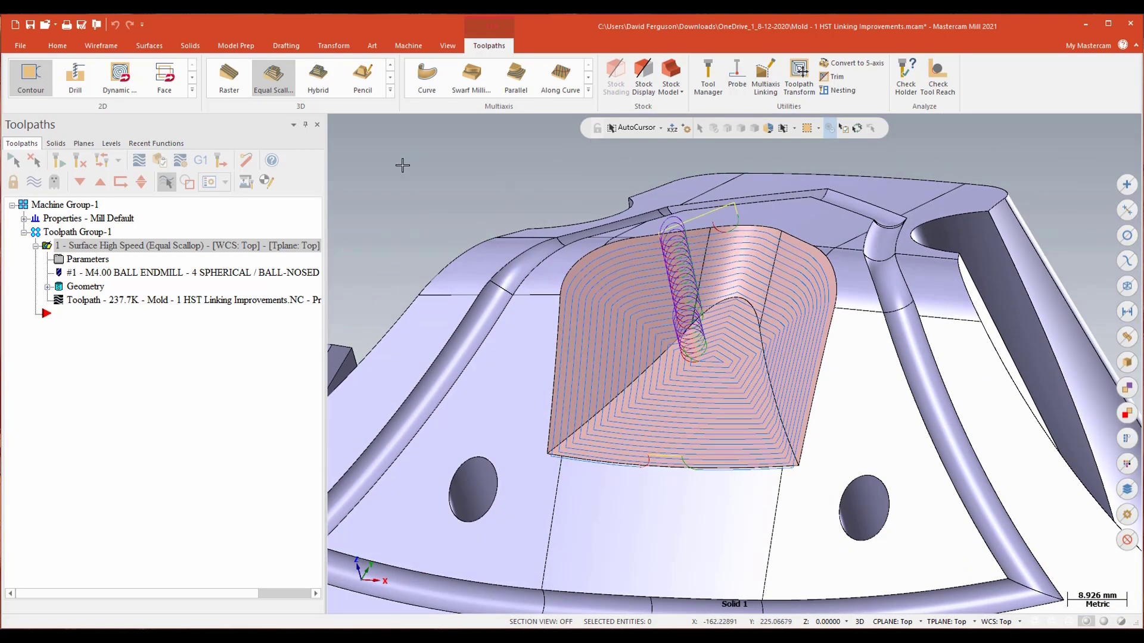
- Chain the boss's bottom front edge, using edge-only selection, as the Toolpath Control curve
left_click(88, 260)
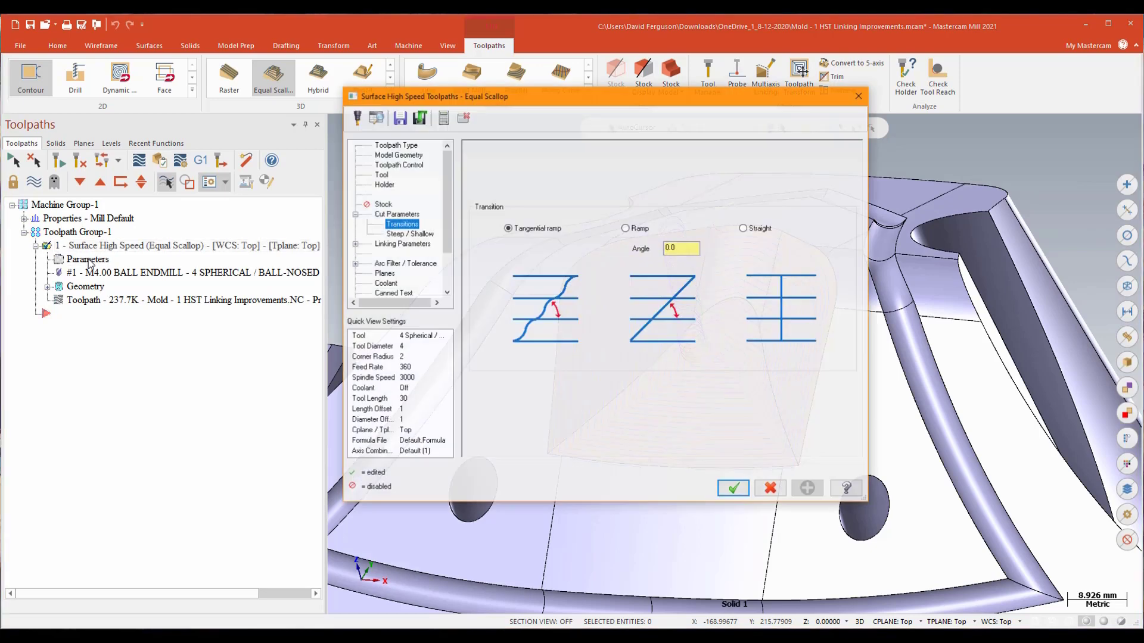
left_click(396, 166)
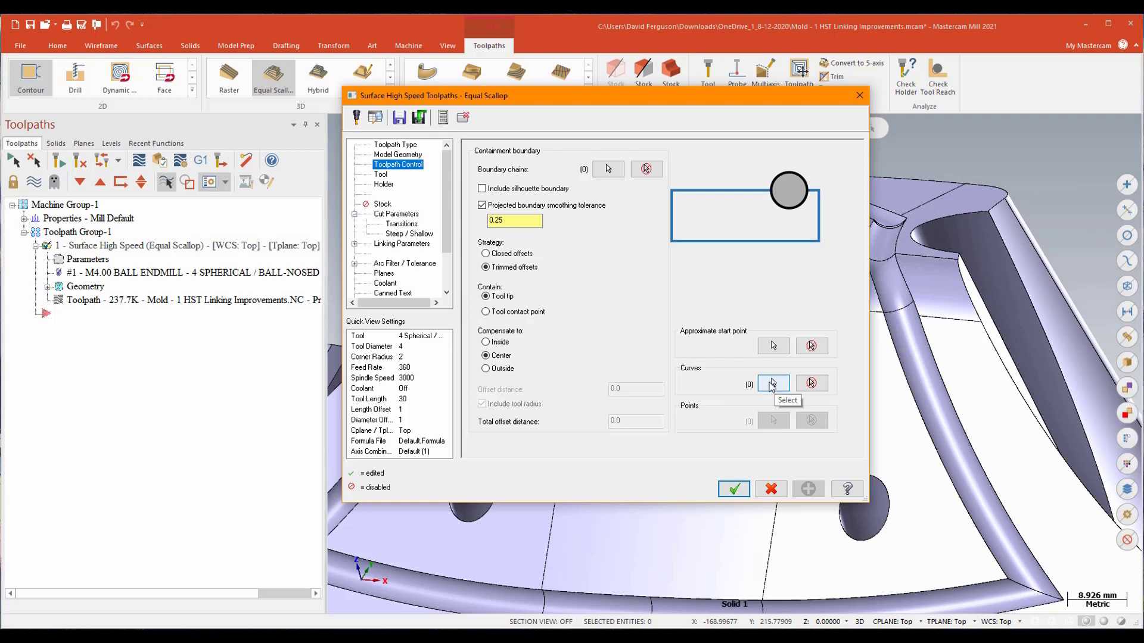
left_click(772, 385)
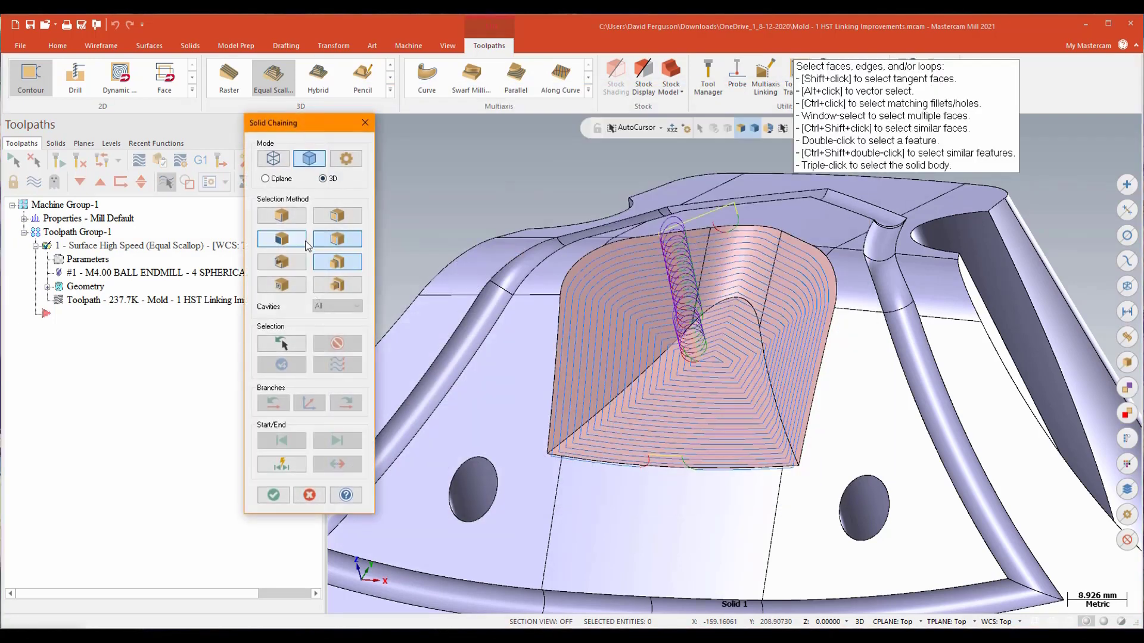
left_click(282, 215)
left_click(337, 262)
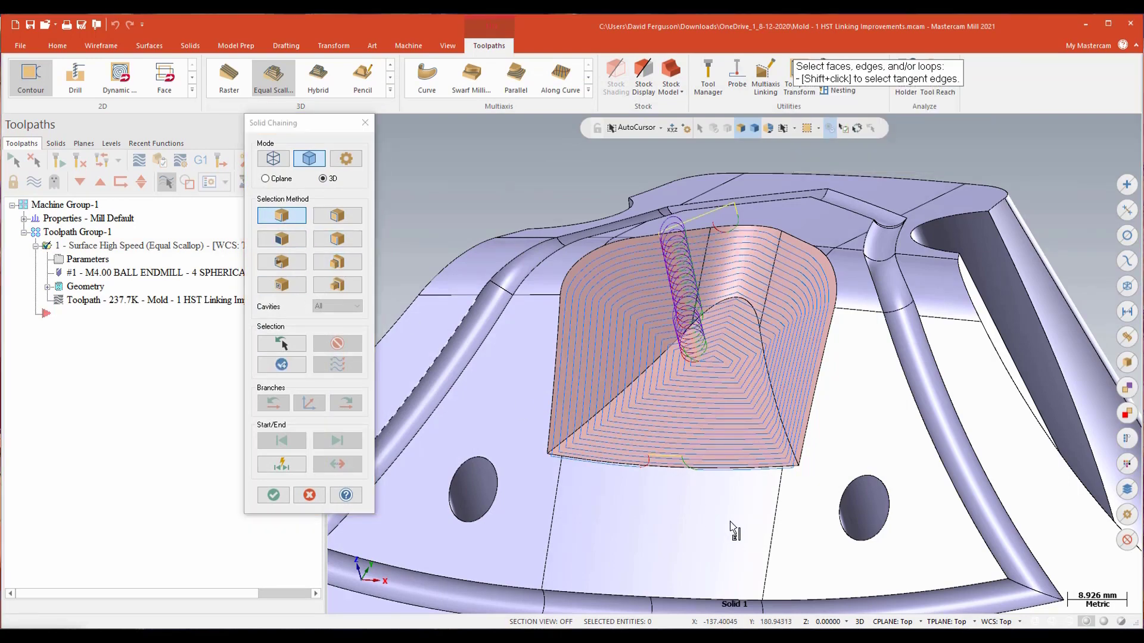
scroll(732, 529, "up", 6)
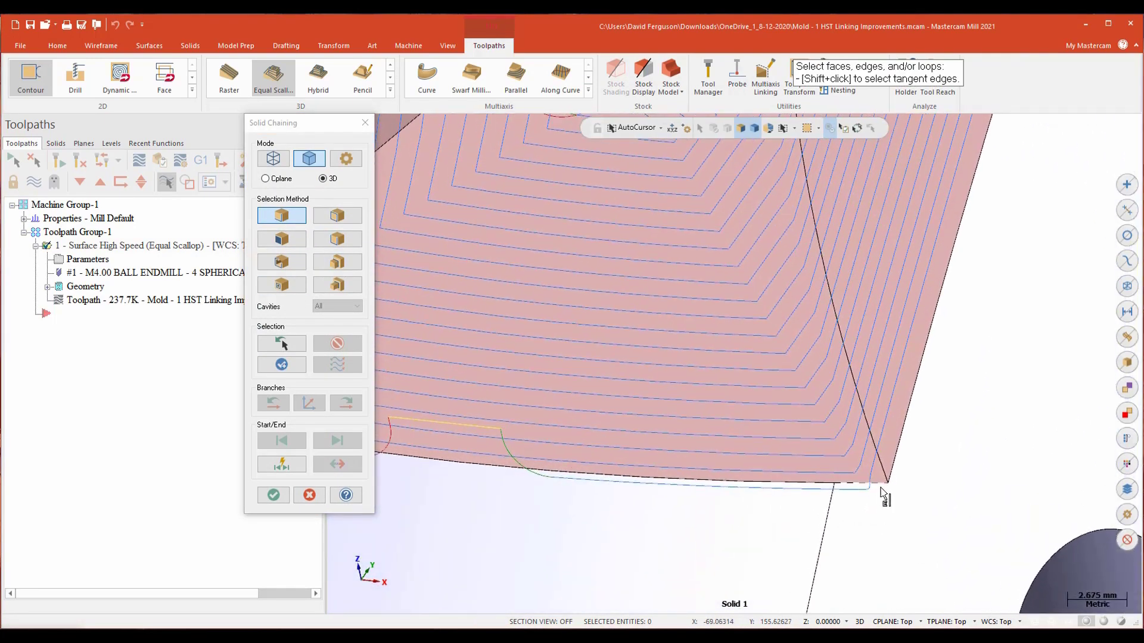
left_click(880, 487)
middle_click_drag(880, 488, 804, 538)
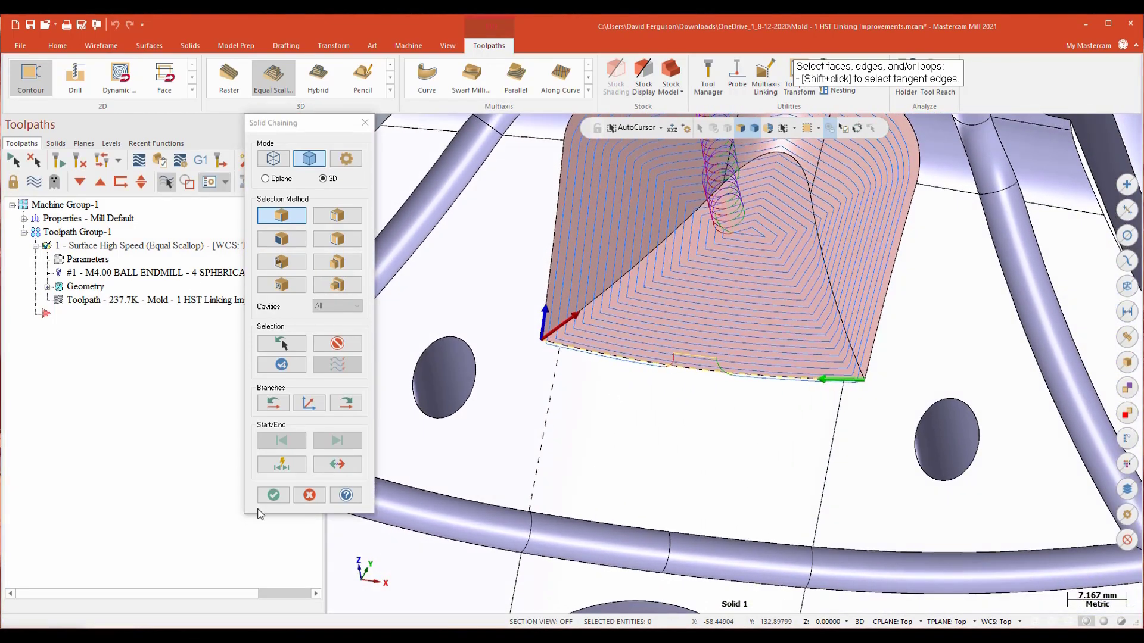
left_click(273, 495)
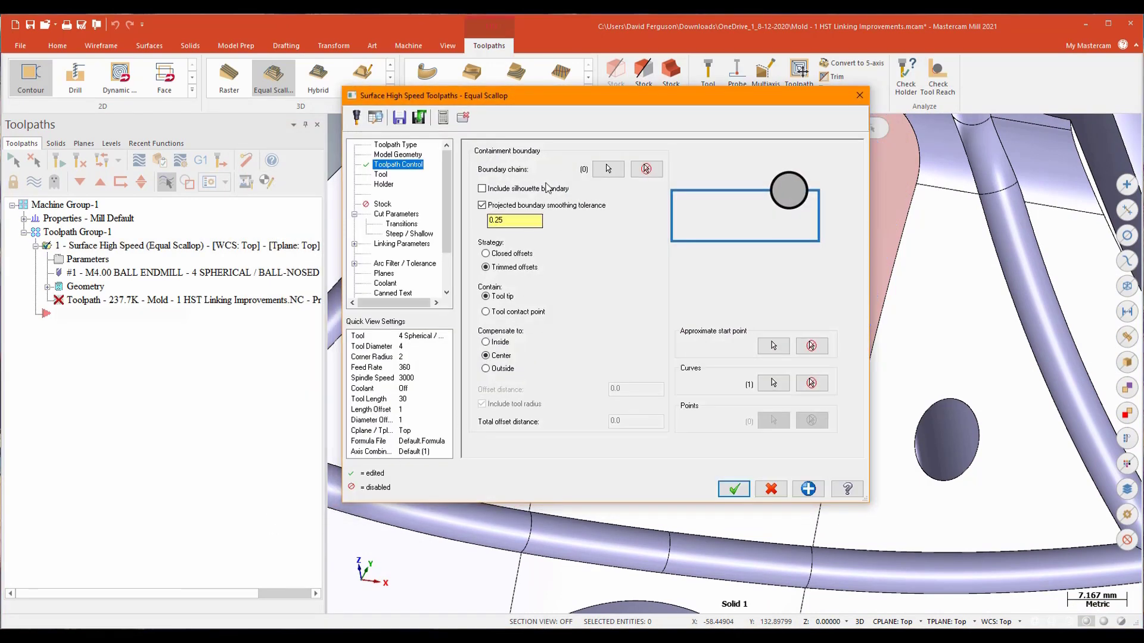
- Switch the open contour direction to Zigzag and accept the toolpath
left_click(391, 215)
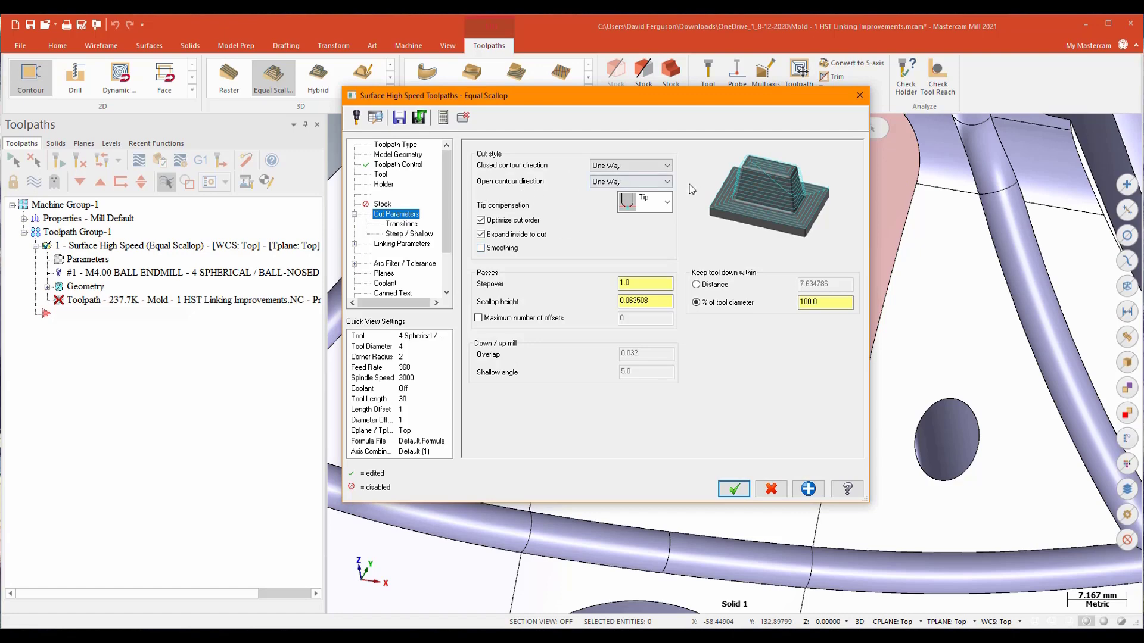
left_click(666, 181)
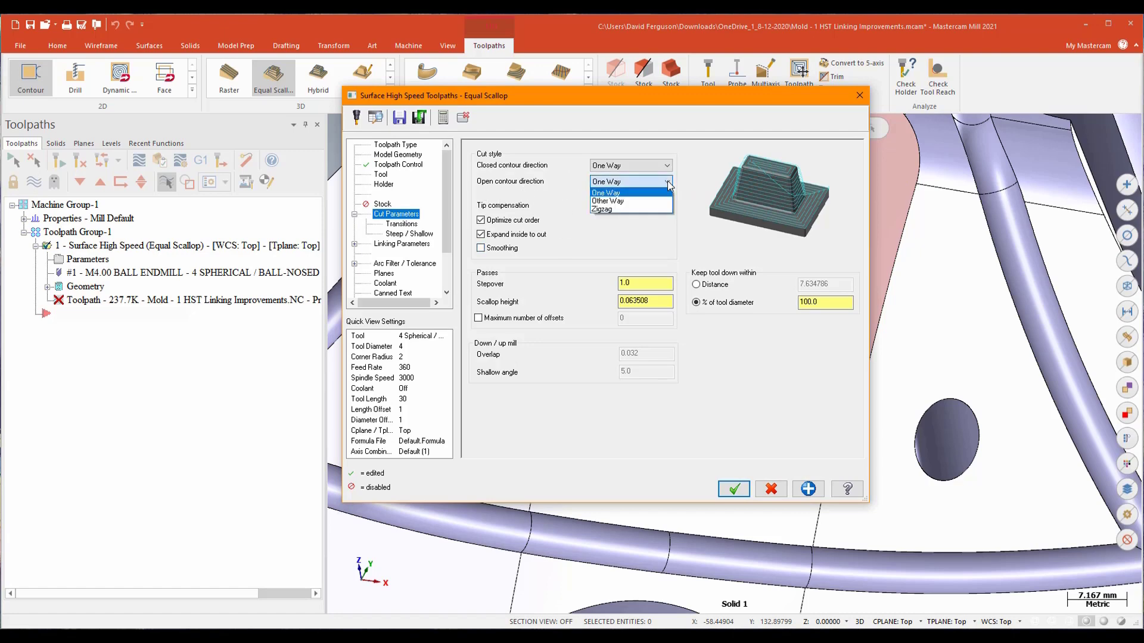
left_click(645, 210)
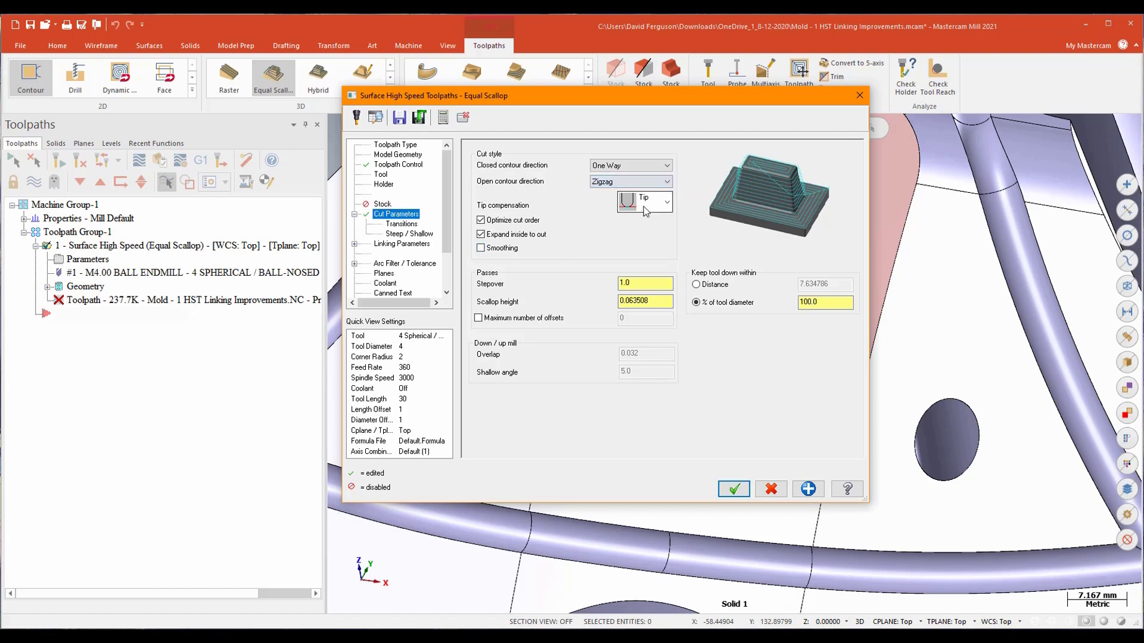
left_click(806, 488)
left_click(734, 489)
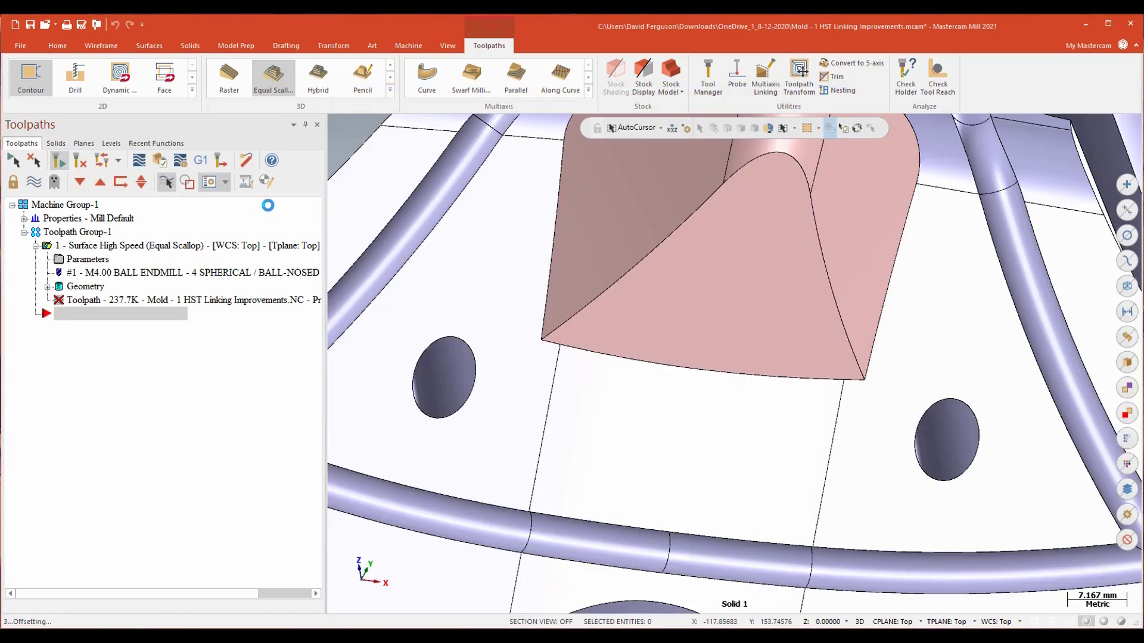
- Zoom out and back in to review the regenerated zigzag toolpath
scroll(336, 134, "down", 2)
scroll(464, 172, "down", 2)
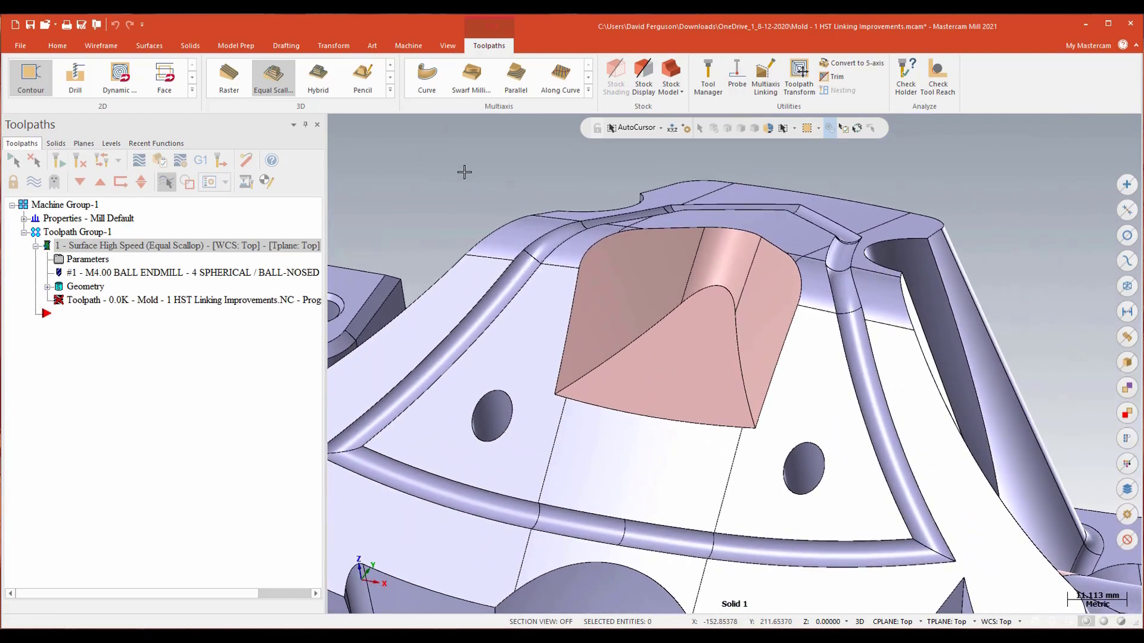
scroll(464, 172, "up", 1)
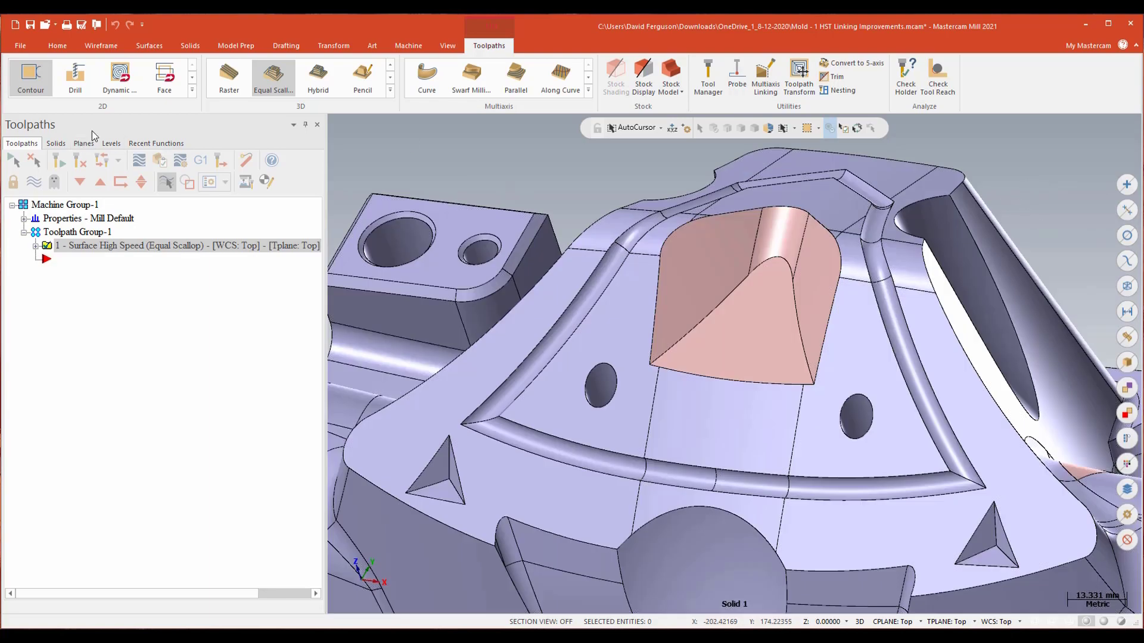
- Start a Surface High Speed Raster toolpath on the rectangular face with 0 wall and floor stock
left_click(231, 82)
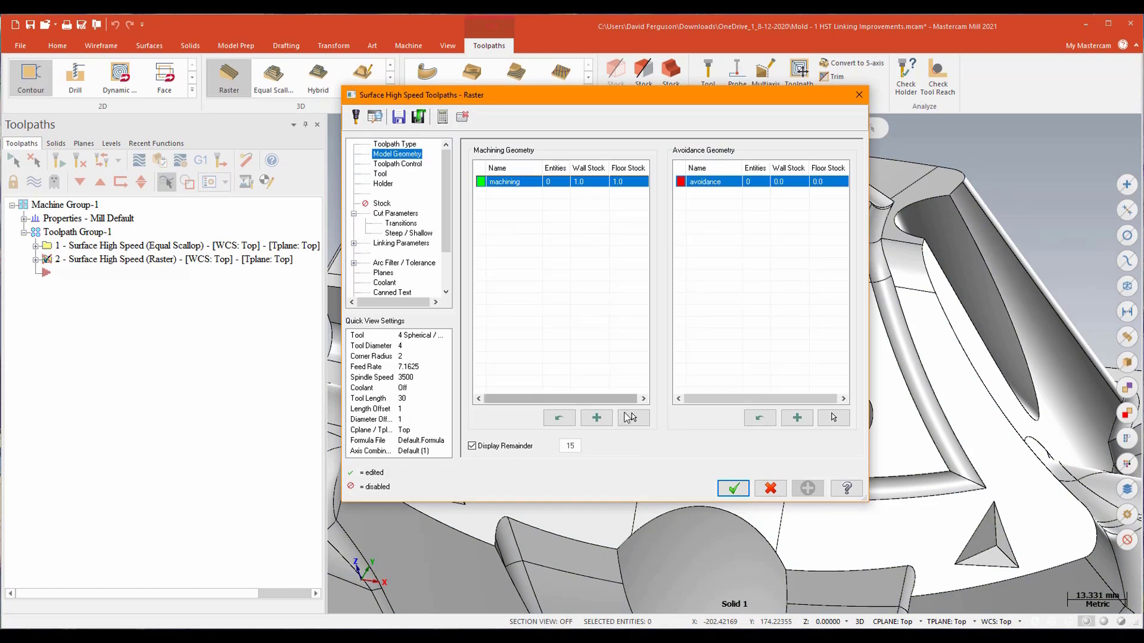
left_click(633, 416)
left_click(724, 425)
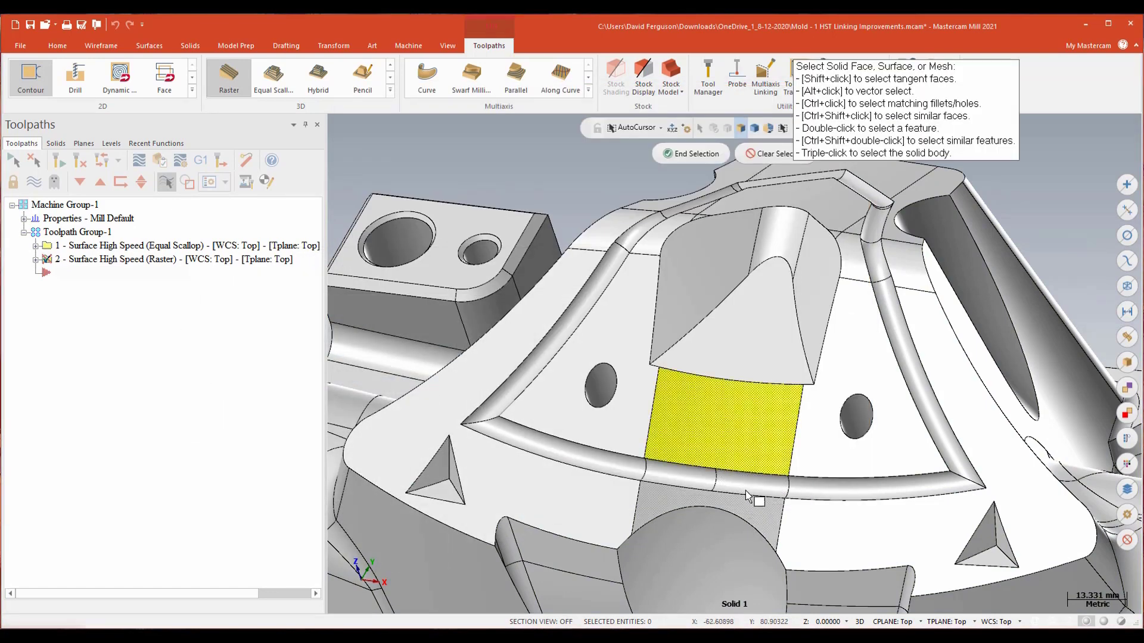
left_click(690, 156)
left_click(596, 181)
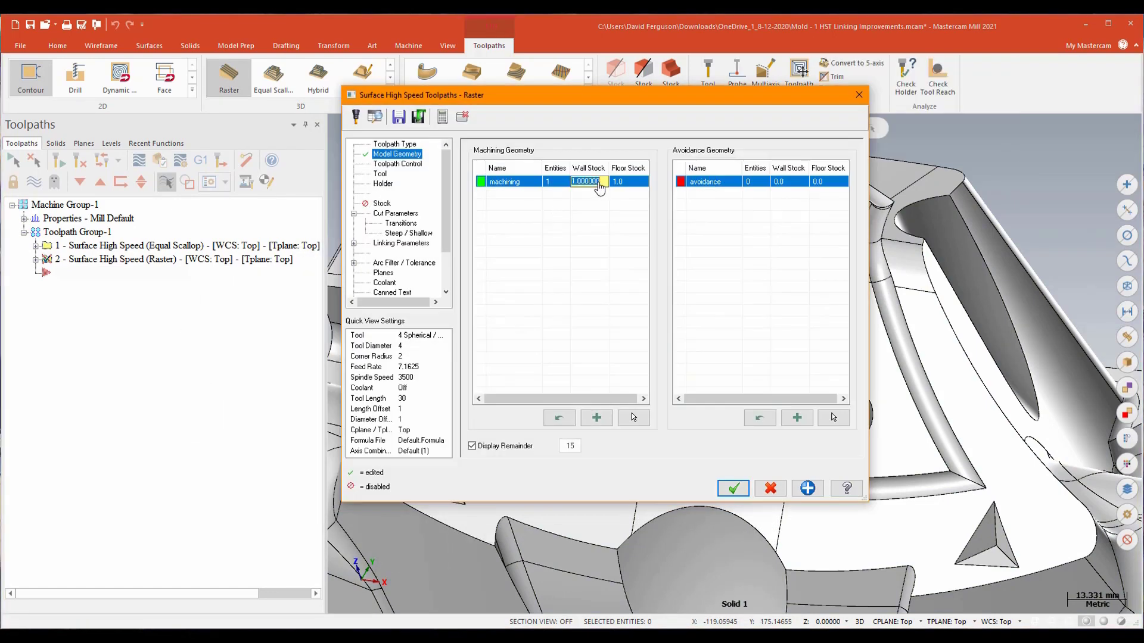
type("0")
key("Return")
key("Tab")
type("0")
key("Return")
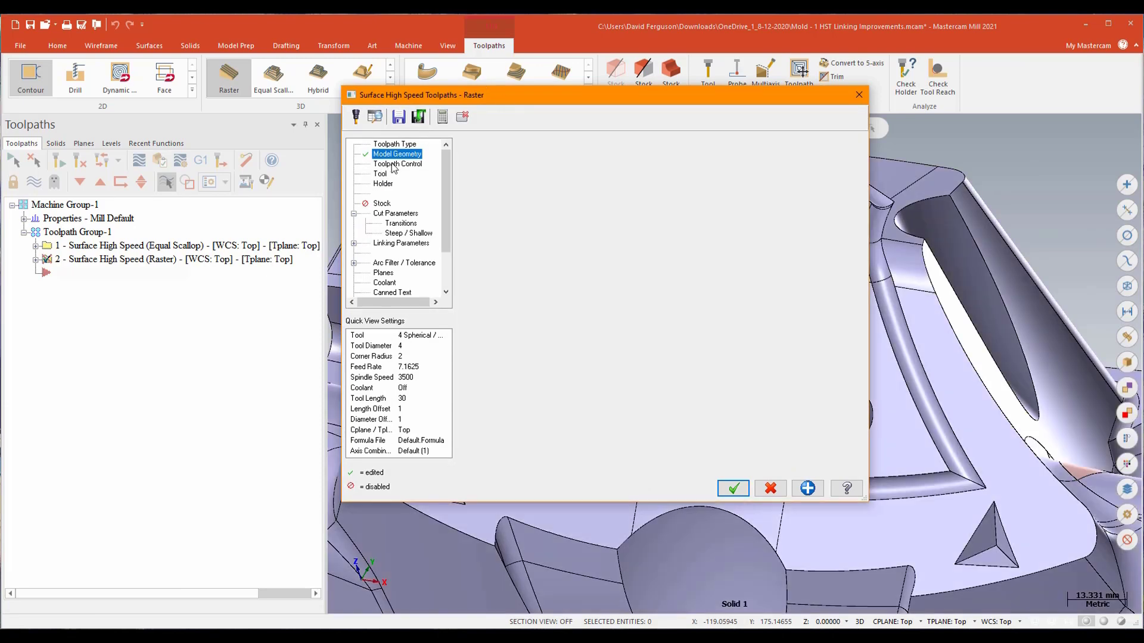
- Include the silhouette boundary and select the 4 mm ball-nosed endmill
left_click(390, 164)
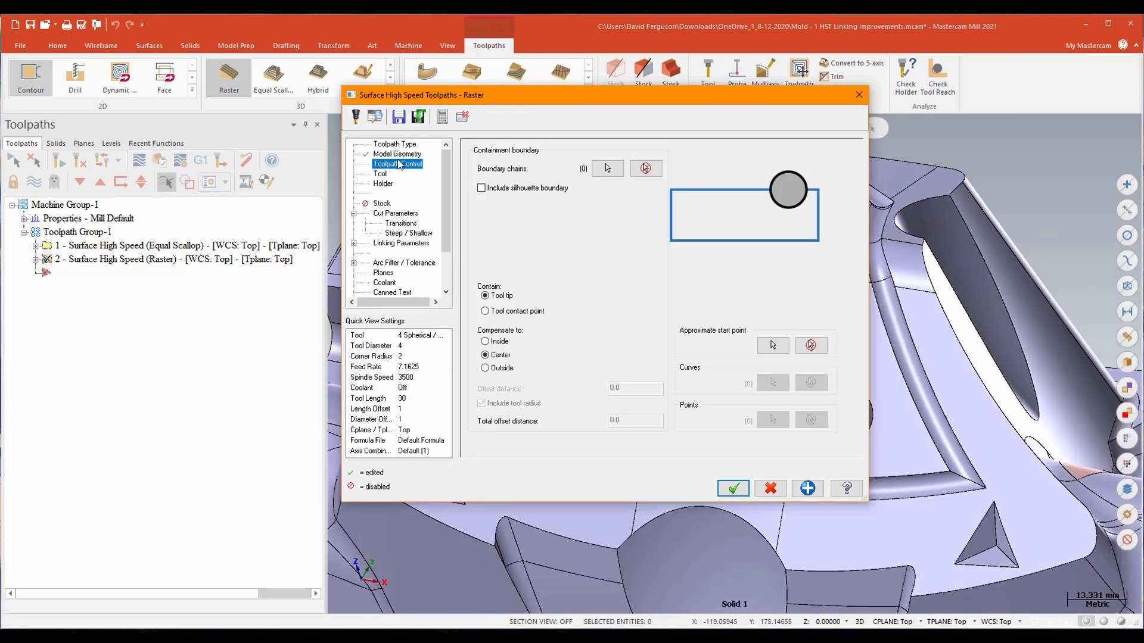
left_click(482, 188)
left_click(382, 175)
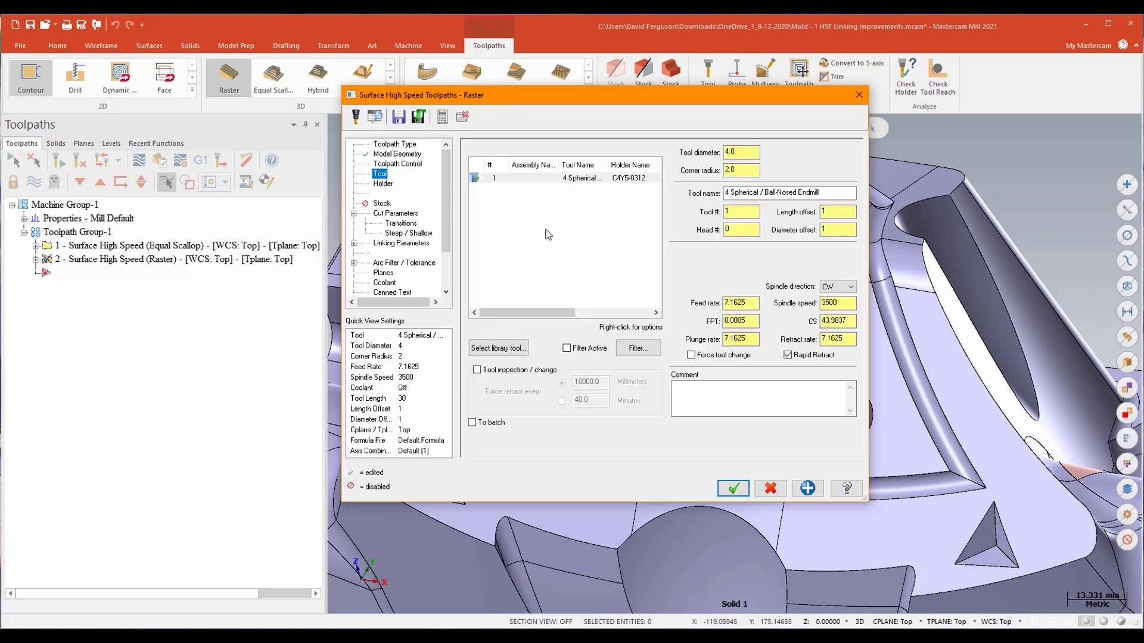
left_click(567, 179)
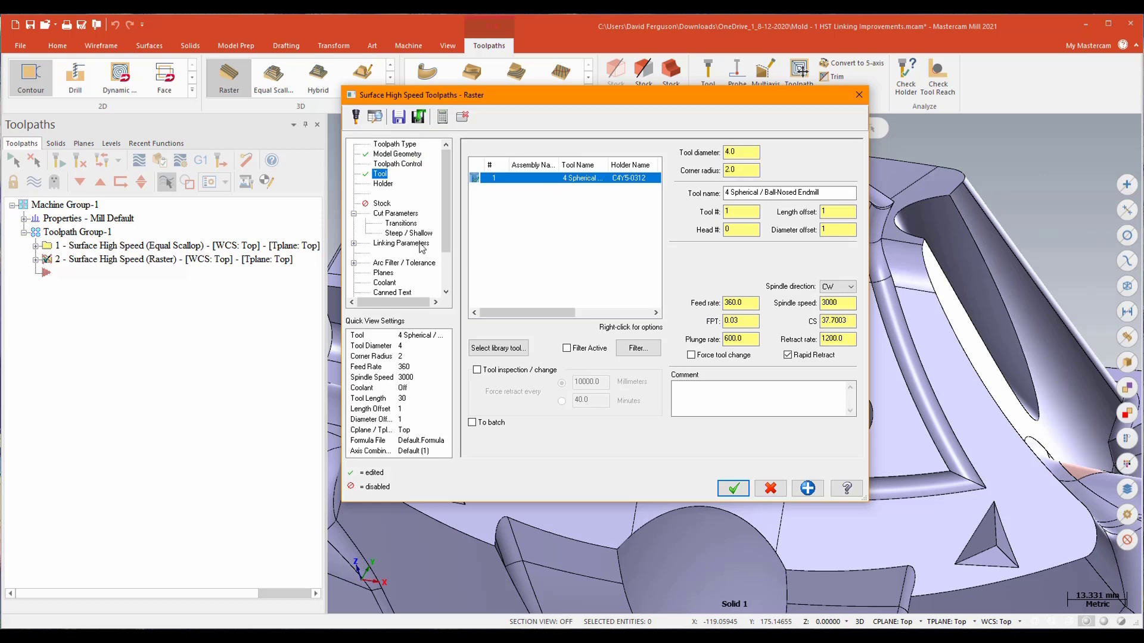
- In Cut Parameters, set the raster stepover to 1.0 and 100% of tool diameter
left_click(395, 214)
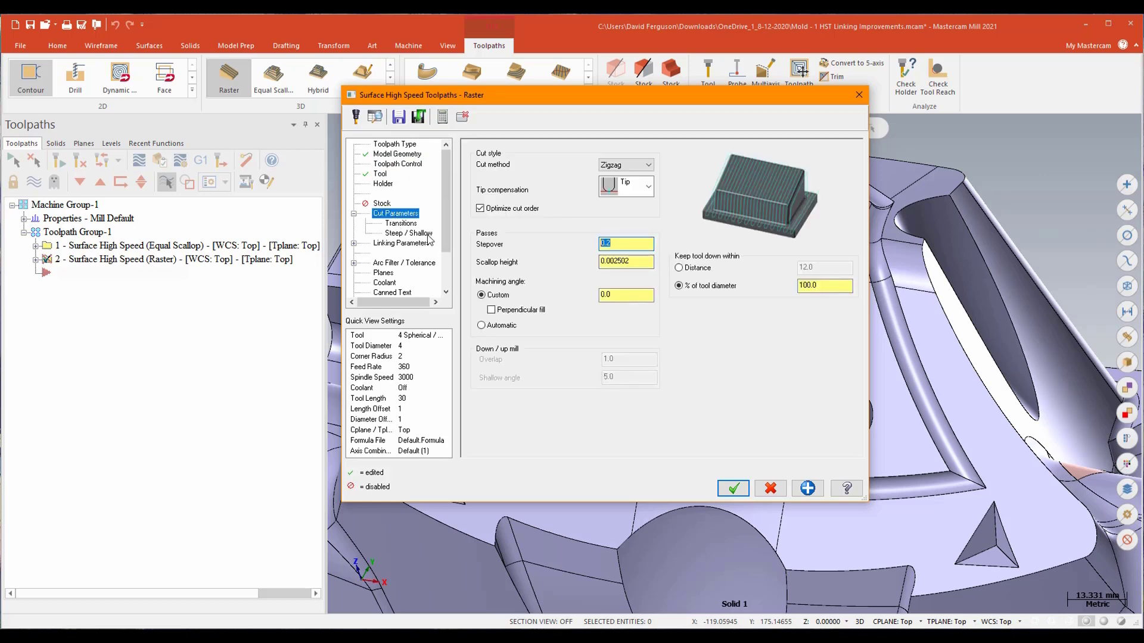
type("1")
key("Tab")
key("Tab")
type("100")
key("Tab")
- In Linking Parameters, set lead extension 5.0, horizontal arc entry and exit 0, and enable Apply transitions
left_click(385, 246)
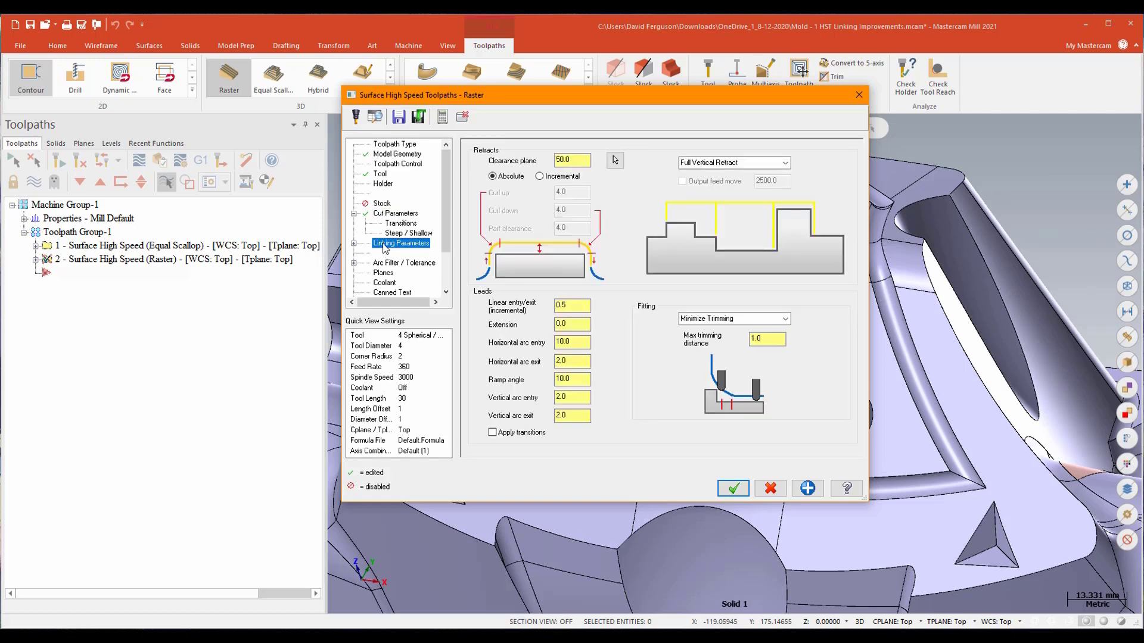
left_click(571, 324)
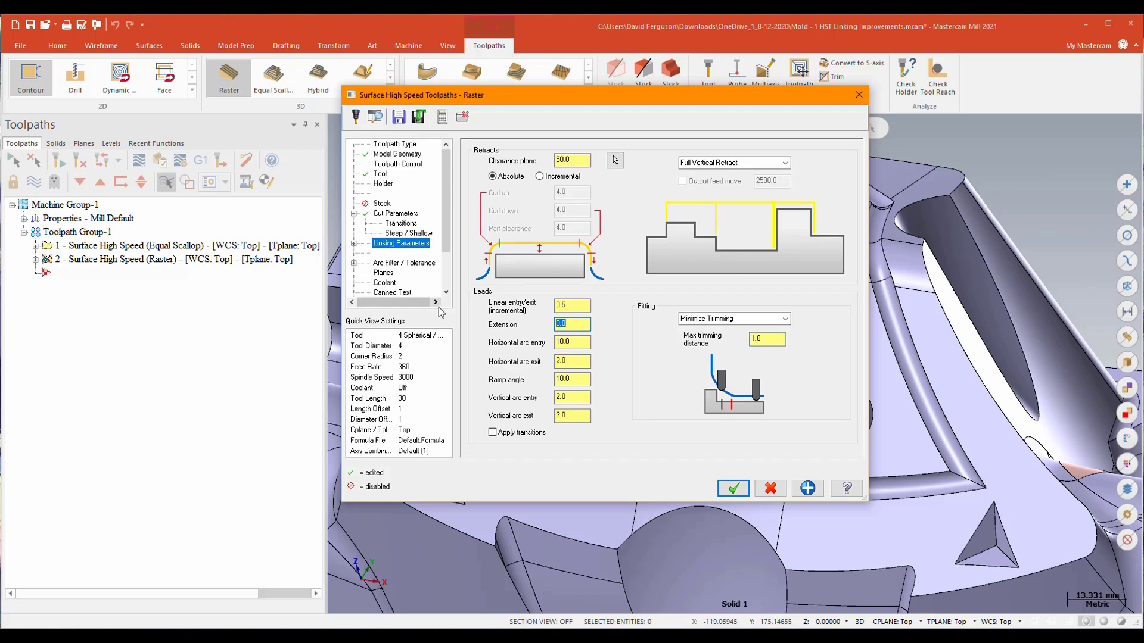
type("5")
key("Tab")
type("0")
key("Tab")
type("0")
key("Tab")
left_click(492, 432)
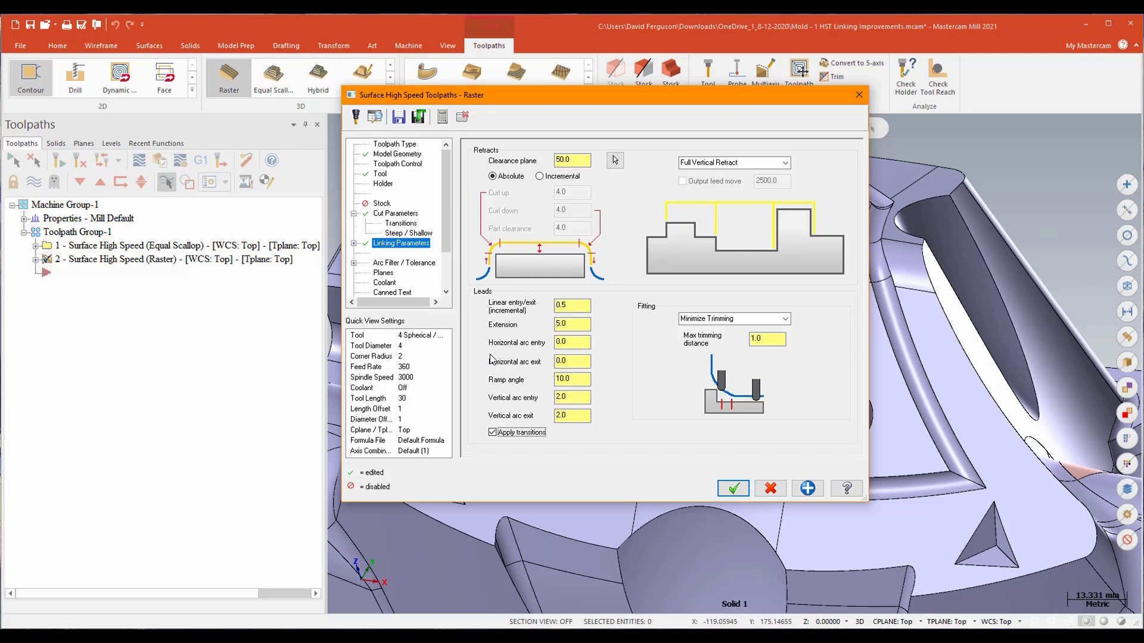
- Generate the raster toolpath, tilt the view toward it, and expand operation 2 in the Toolpaths tree
left_click(734, 491)
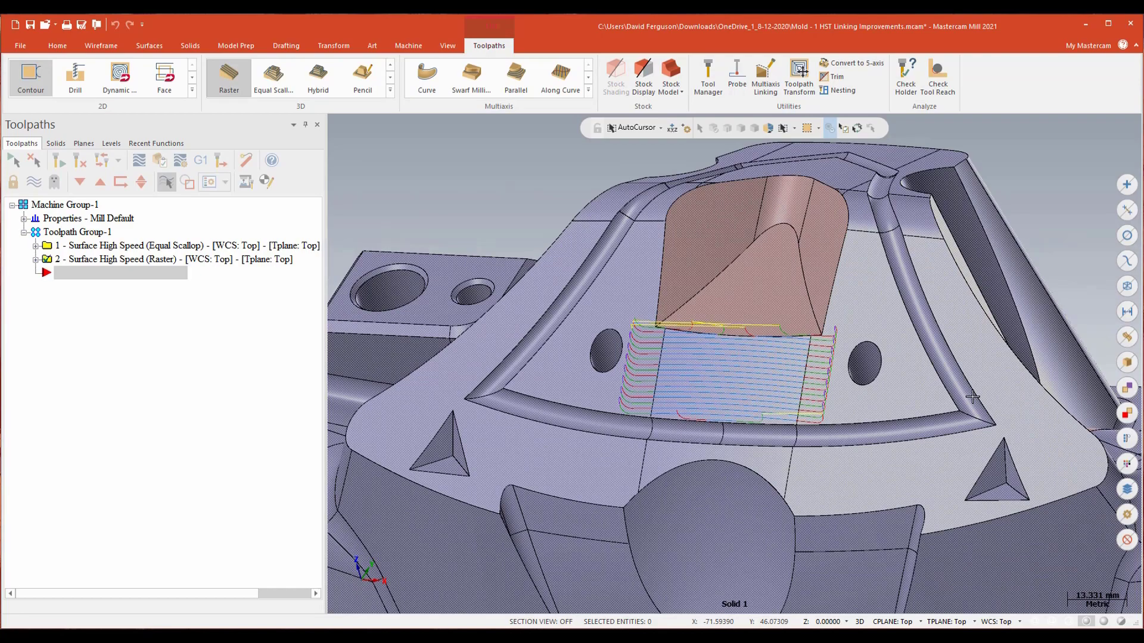
middle_click_drag(1057, 286, 946, 428)
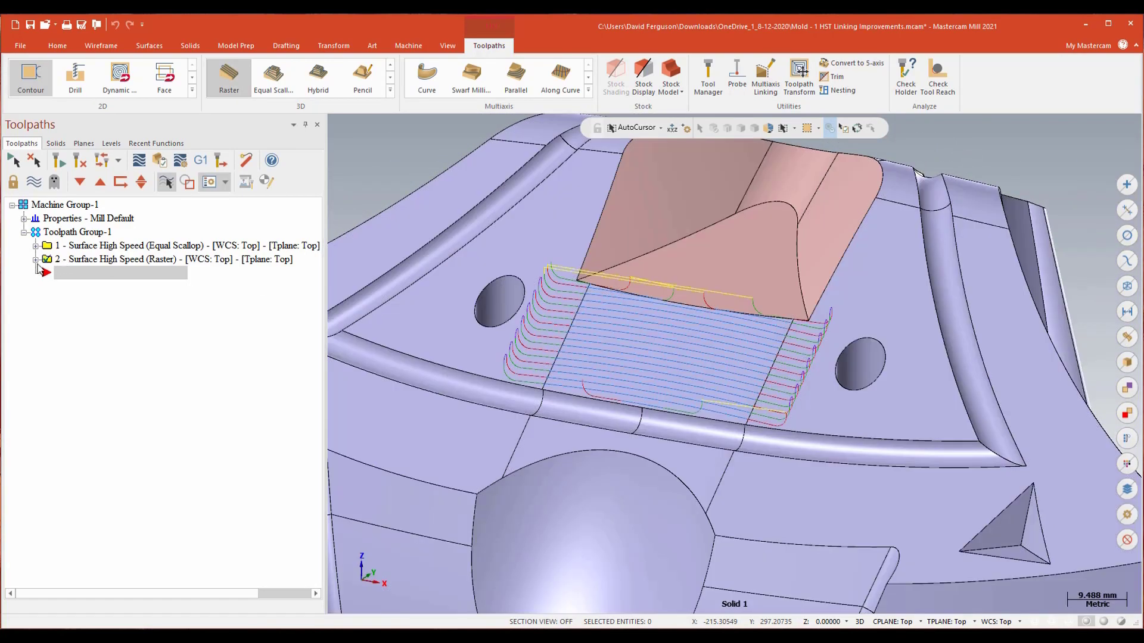
left_click(36, 259)
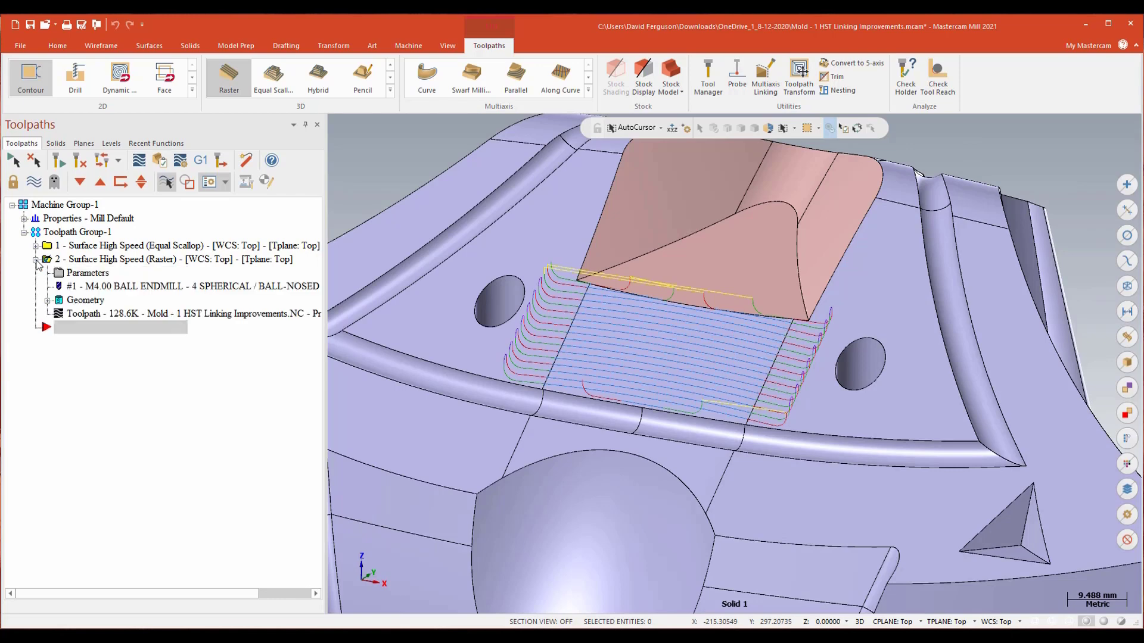
- Reopen the Raster parameters and select the two neighbouring faces as Avoidance geometry in Model Geometry
double_click(88, 273)
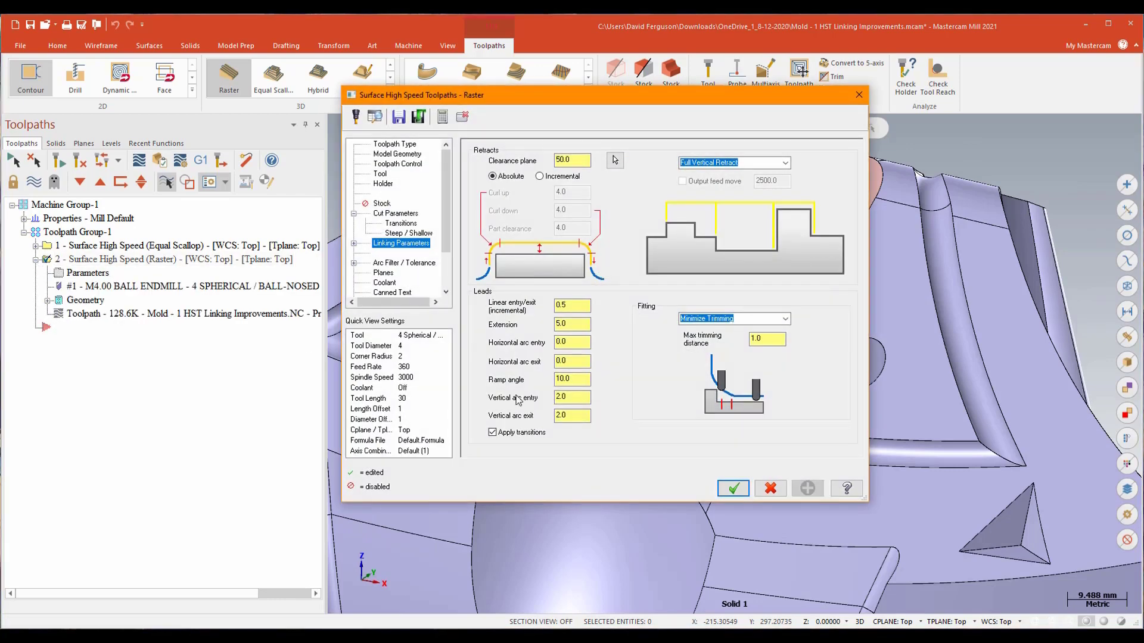
left_click(573, 322)
left_click(392, 154)
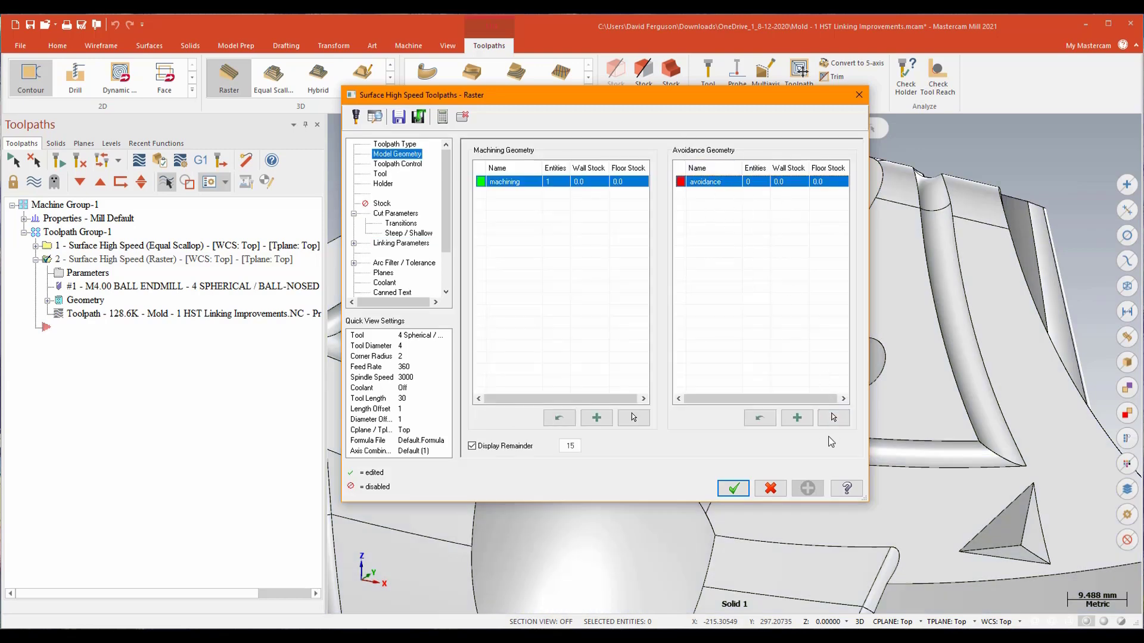
left_click(833, 418)
left_click(785, 408)
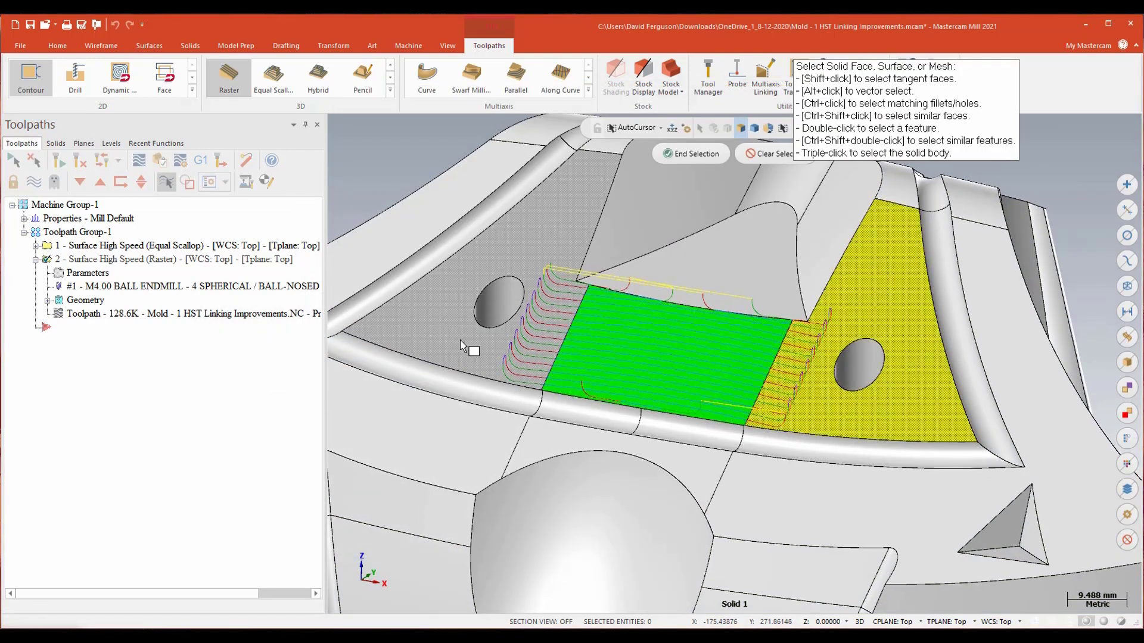
left_click(462, 344)
left_click(671, 155)
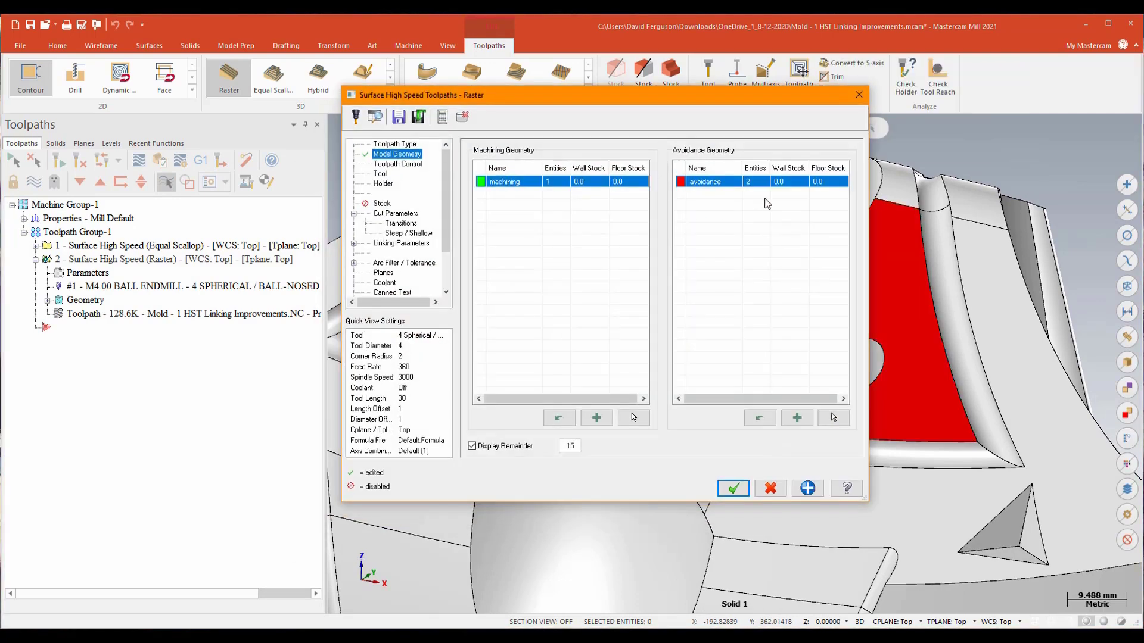
- Set avoidance floor stock to 3.0, accept, and regenerate the raster toolpath
left_click(829, 183)
type("3")
key("Return")
left_click(734, 488)
left_click(59, 161)
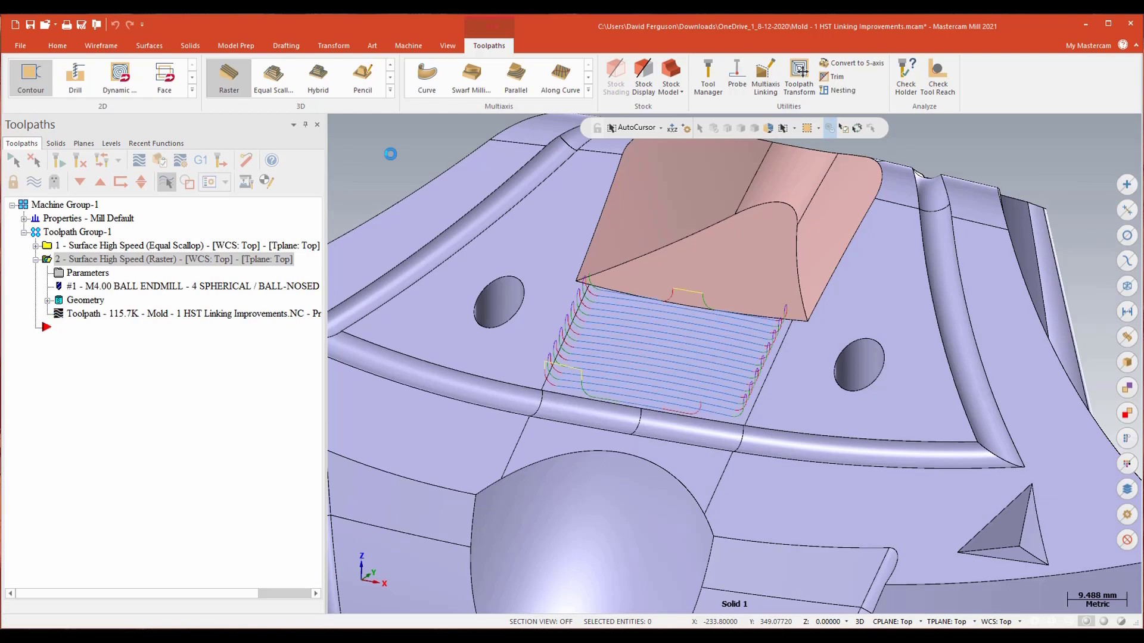
- Switch to an isometric view and reopen the raster toolpath's Linking Parameters page
key("alt+2")
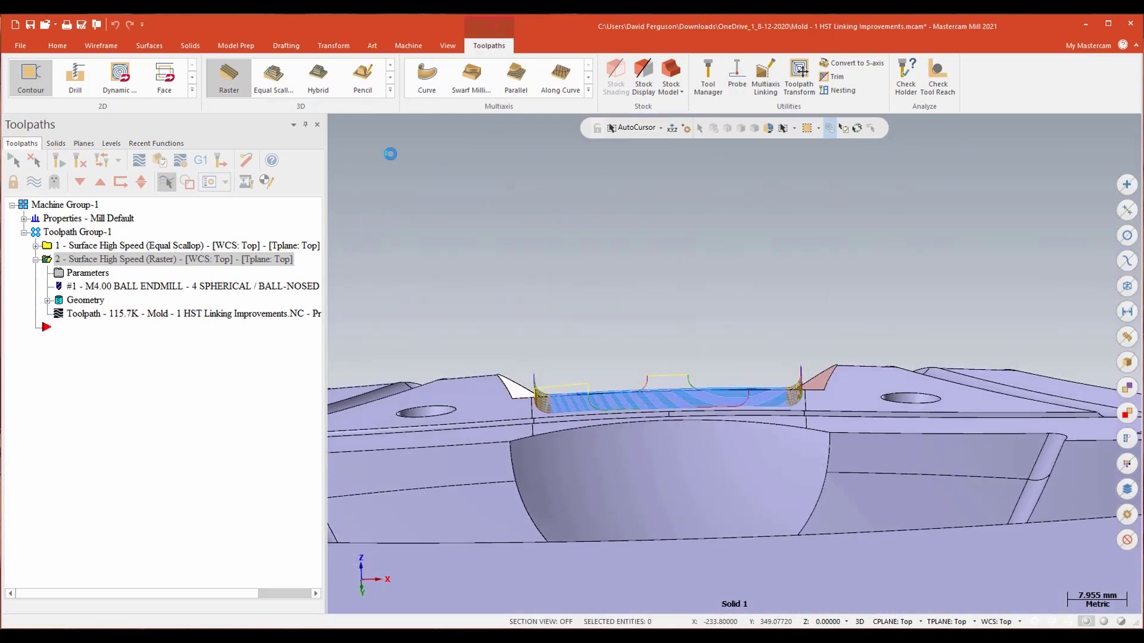
key("alt+7")
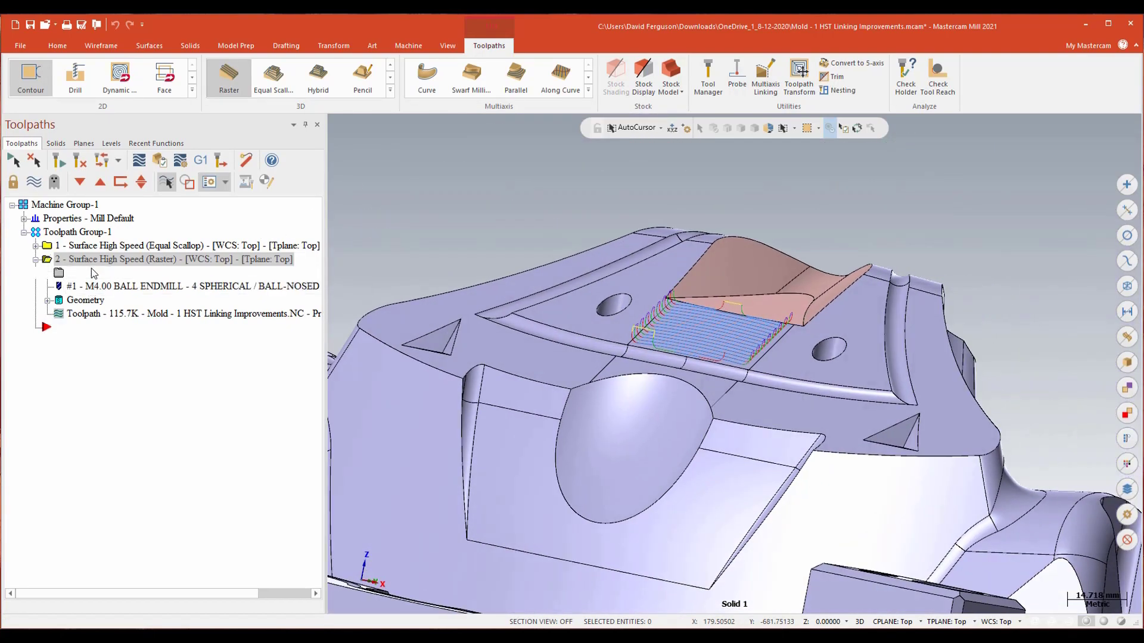
left_click(94, 273)
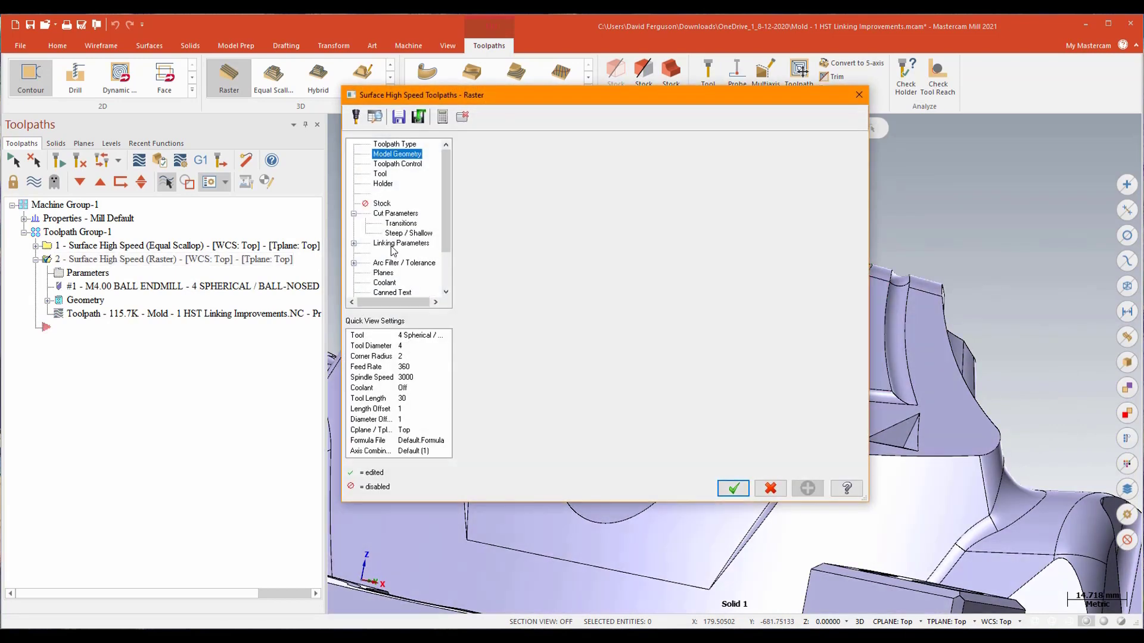
left_click(393, 244)
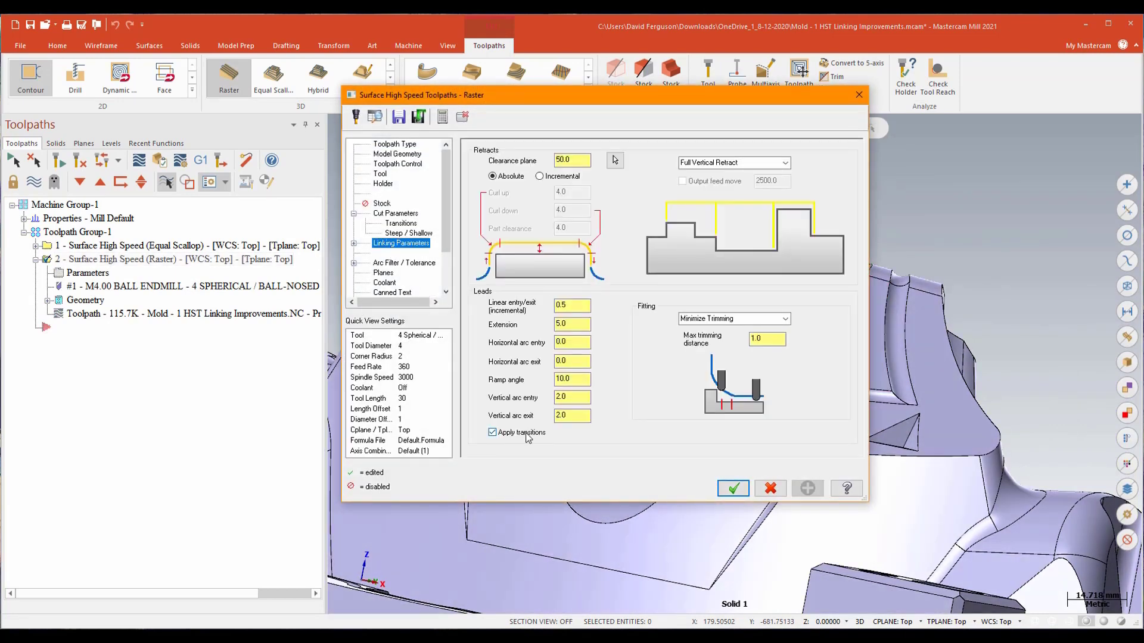